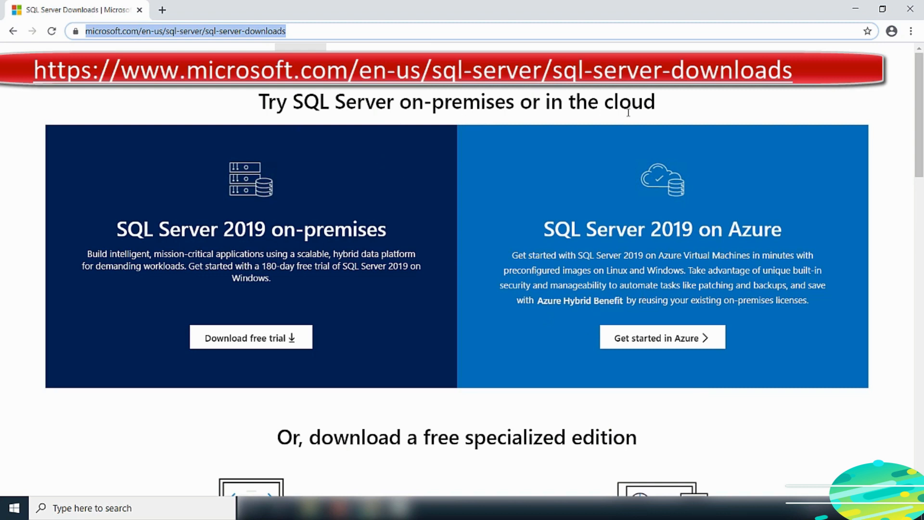
Download the installer for the free SQL Server 2019 Developer edition from the SQL Server downloads page
scroll(576, 186, down, 3)
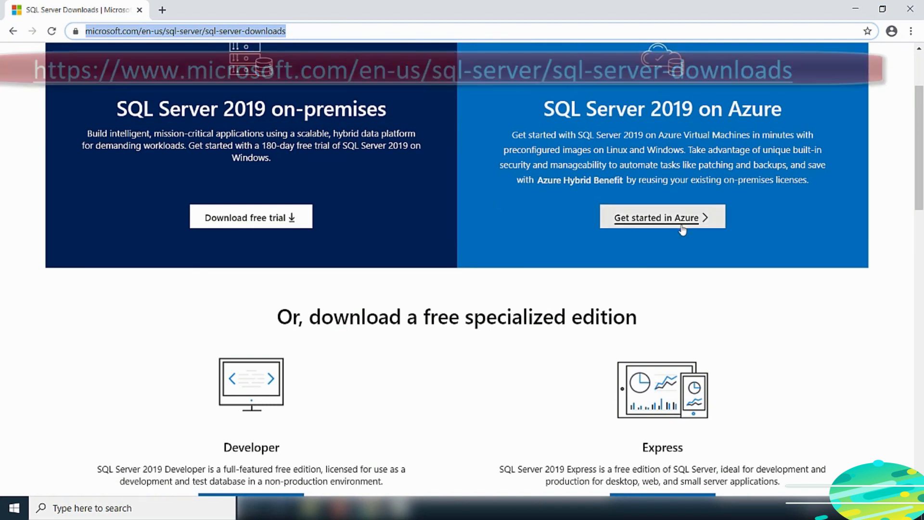
scroll(684, 221, down, 5)
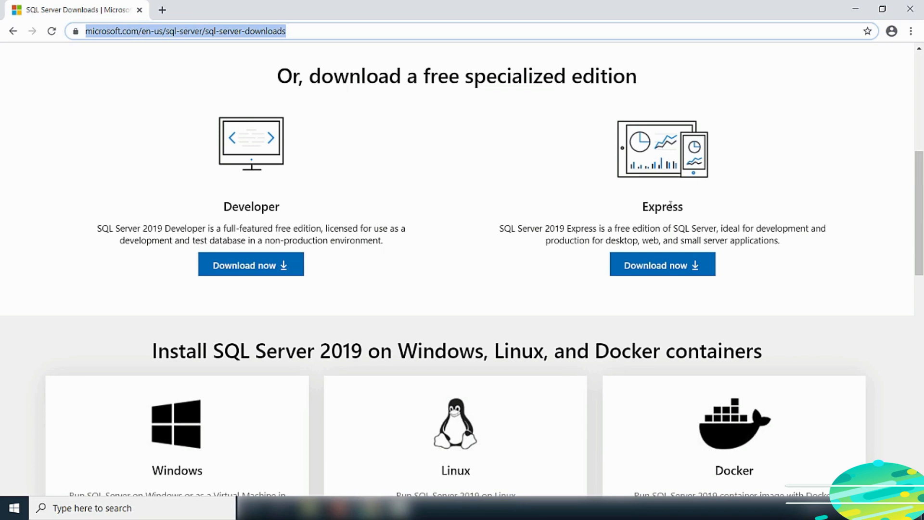
scroll(671, 204, down, 1)
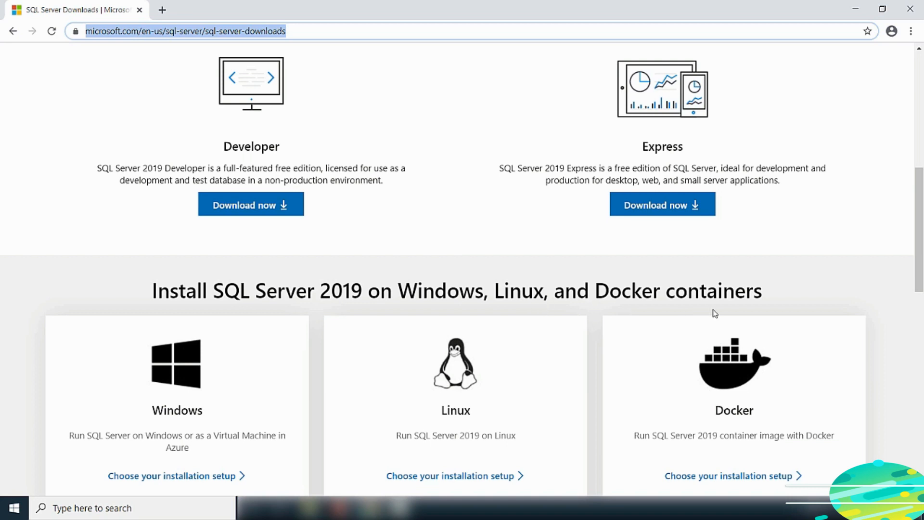
scroll(715, 313, down, 2)
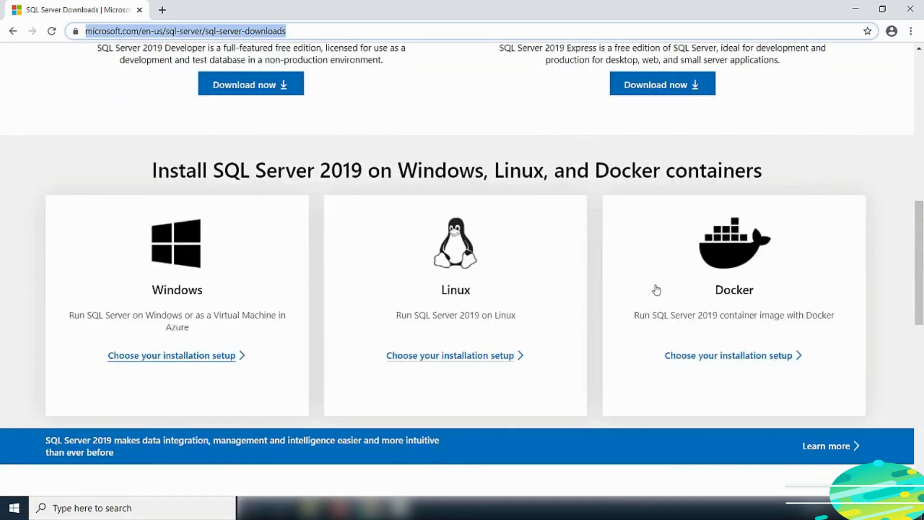
scroll(597, 278, up, 3)
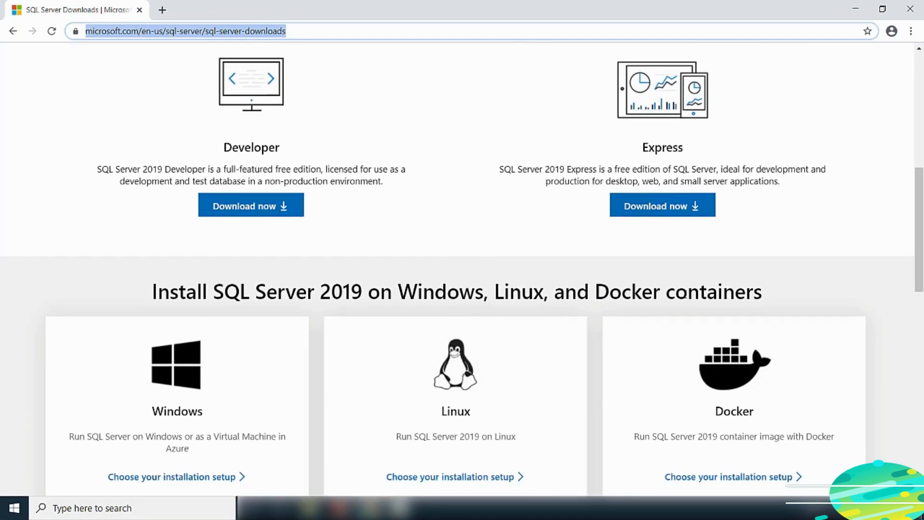
scroll(495, 269, up, 1)
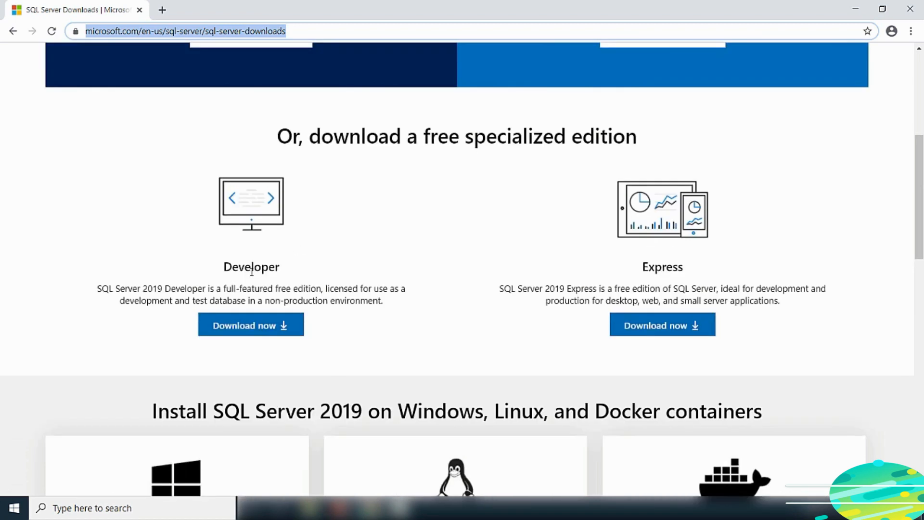
click(248, 331)
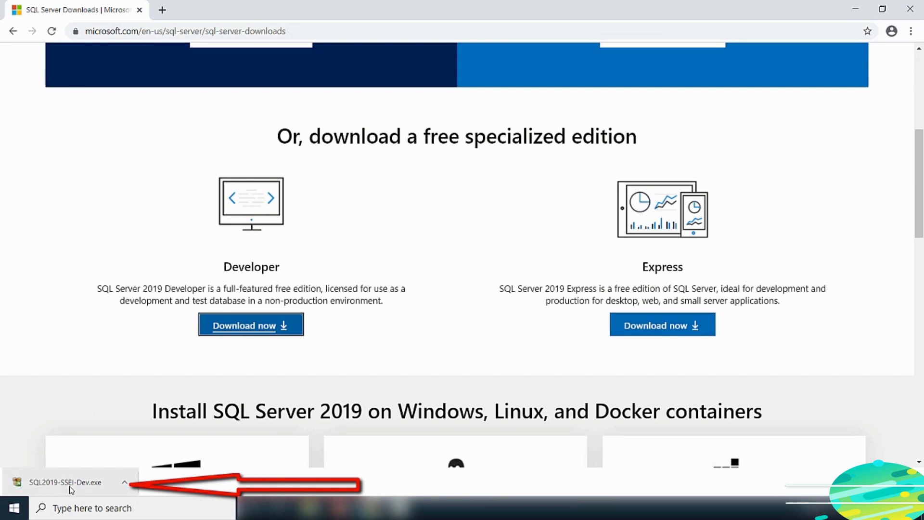
Show the downloaded SQL2019-SSEI-Dev.exe in its folder and move the folder window nearer the middle of the screen
click(124, 486)
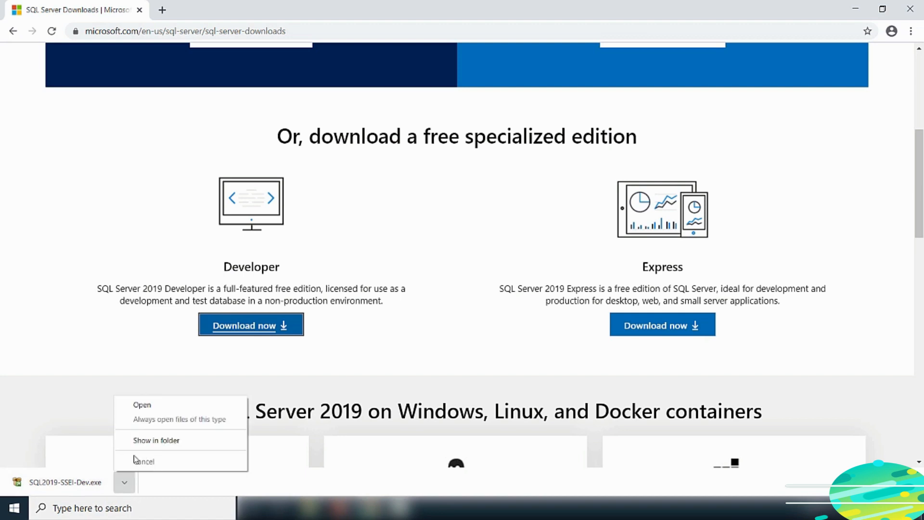
click(156, 441)
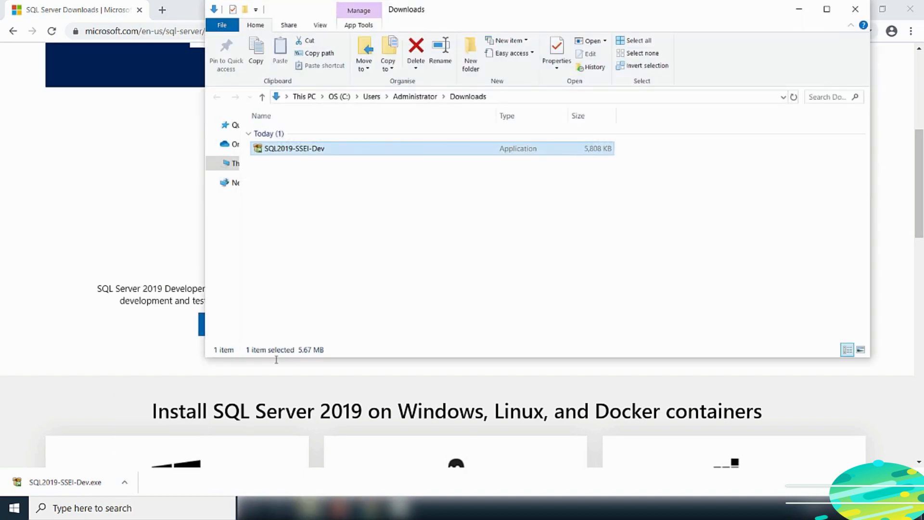
drag(546, 12, 458, 93)
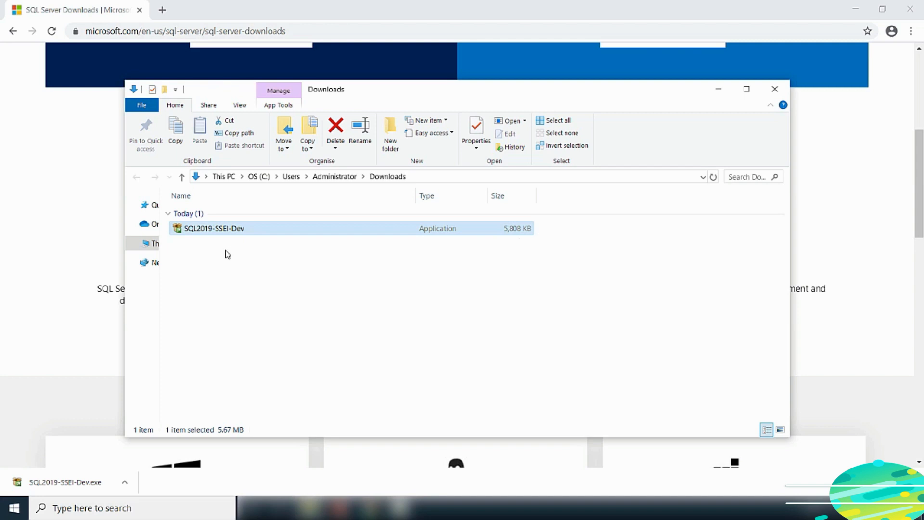
Create a folder named SQL SERVER 2019 DOWNLOAD inside the Downloads folder
click(256, 273)
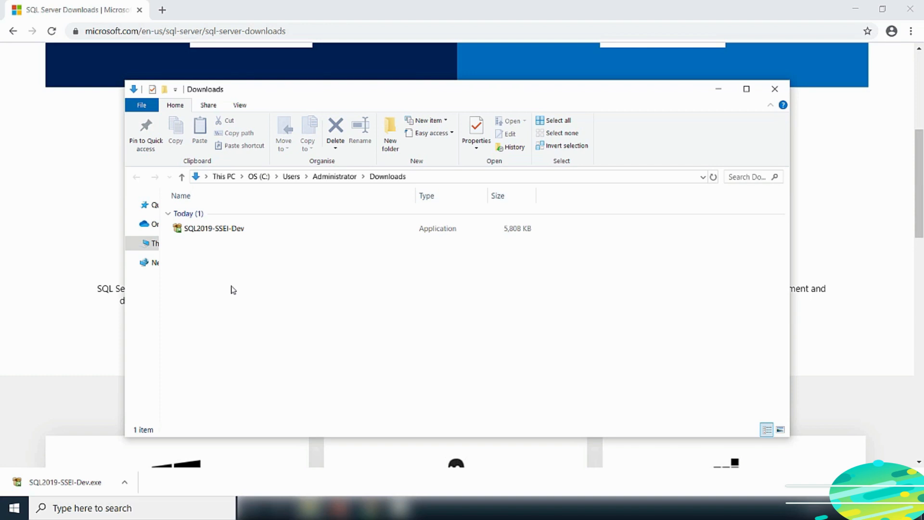
right_click(200, 273)
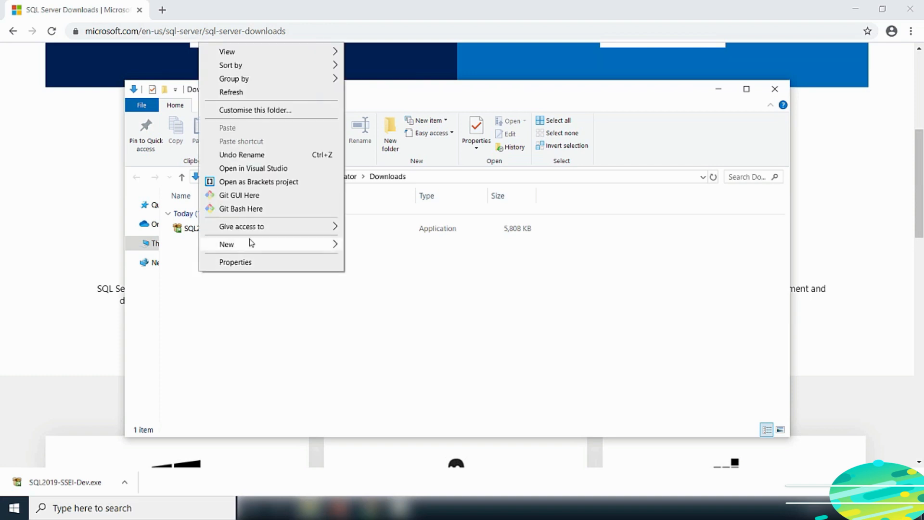
mouse_move(251, 247)
click(371, 246)
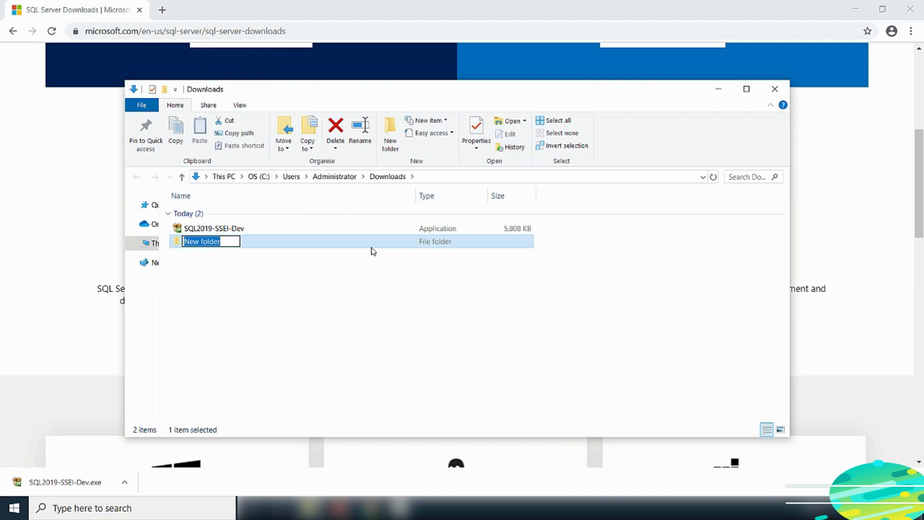
text(SQL SERVER 2019 DOWNLOAD)
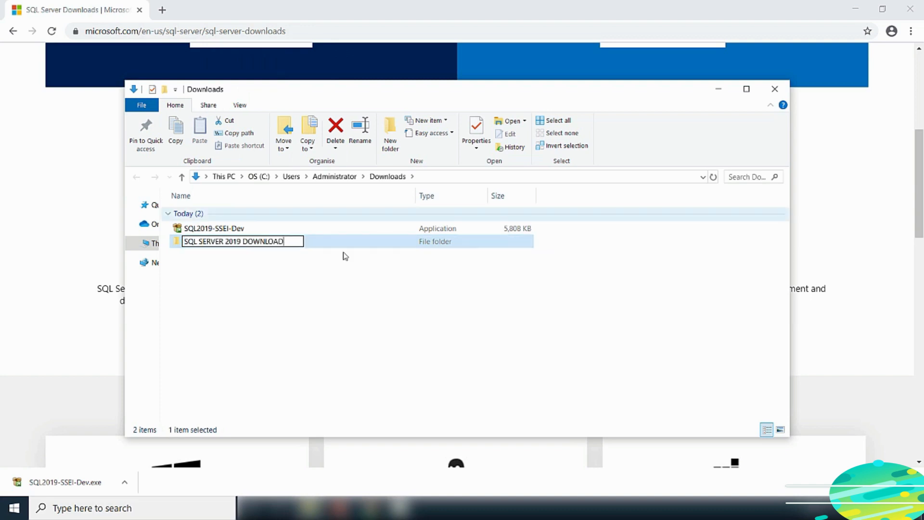
click(244, 277)
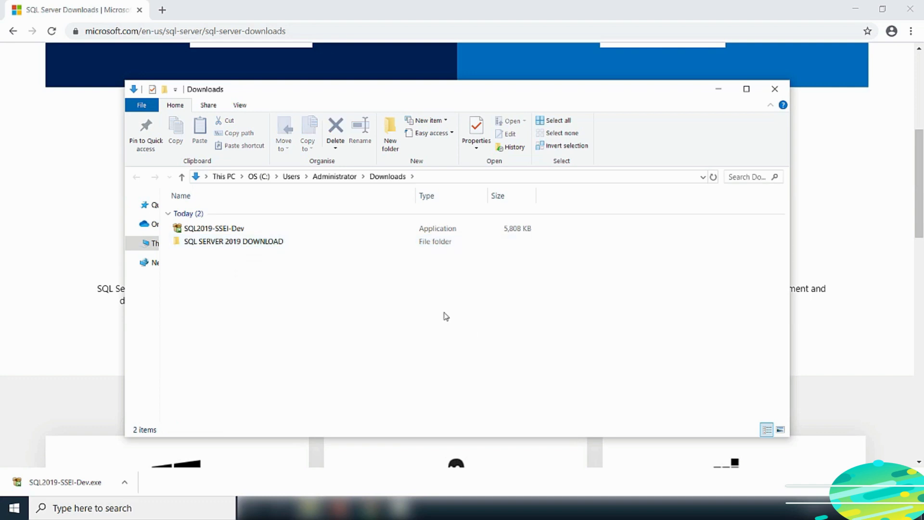
Launch the SQL2019-SSEI-Dev installer and choose the Download Media installation type
double_click(219, 233)
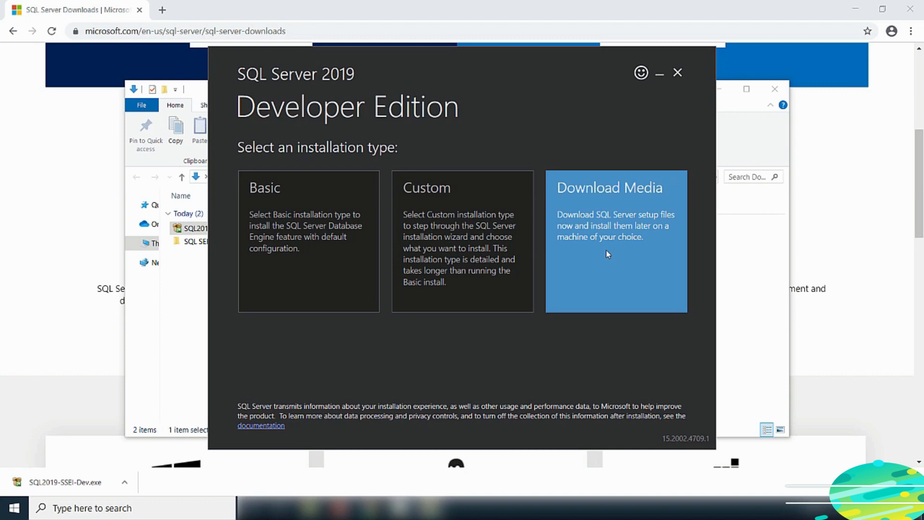
click(606, 251)
click(640, 245)
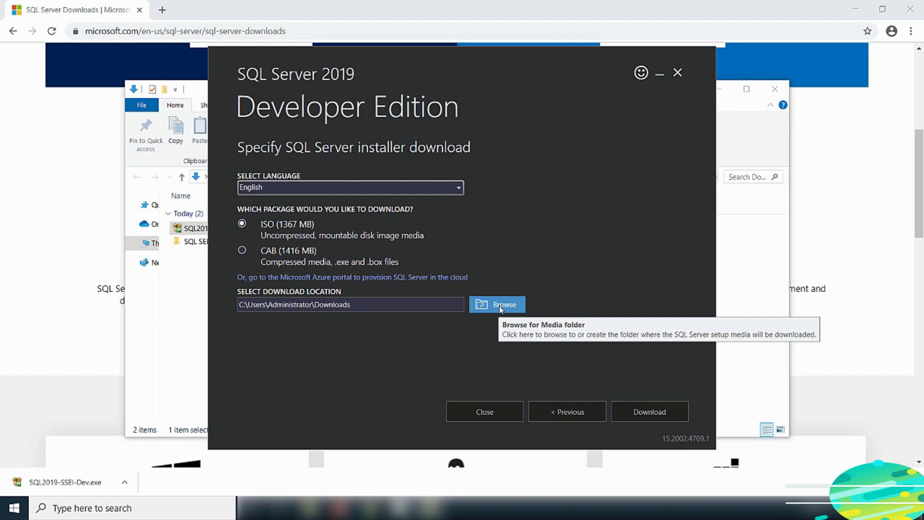
Set the media download location to the SQL SERVER 2019 DOWNLOAD folder inside Downloads
click(498, 305)
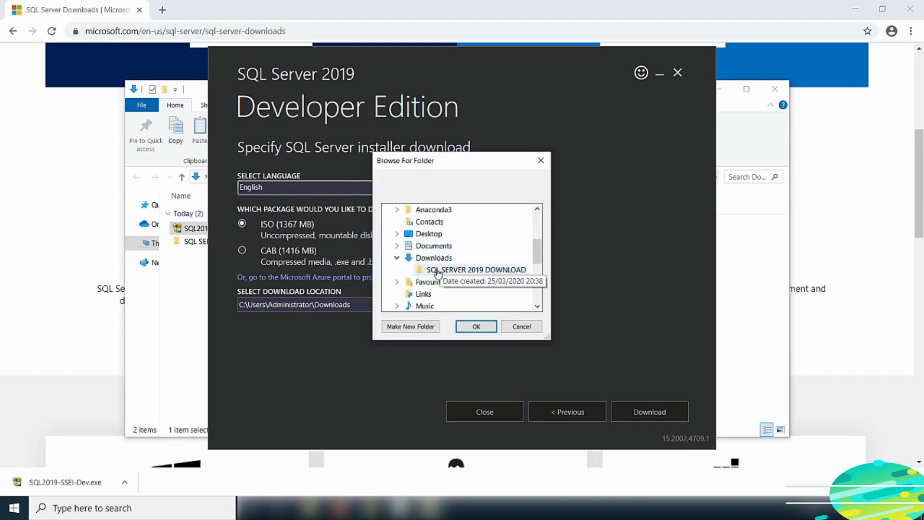
click(441, 271)
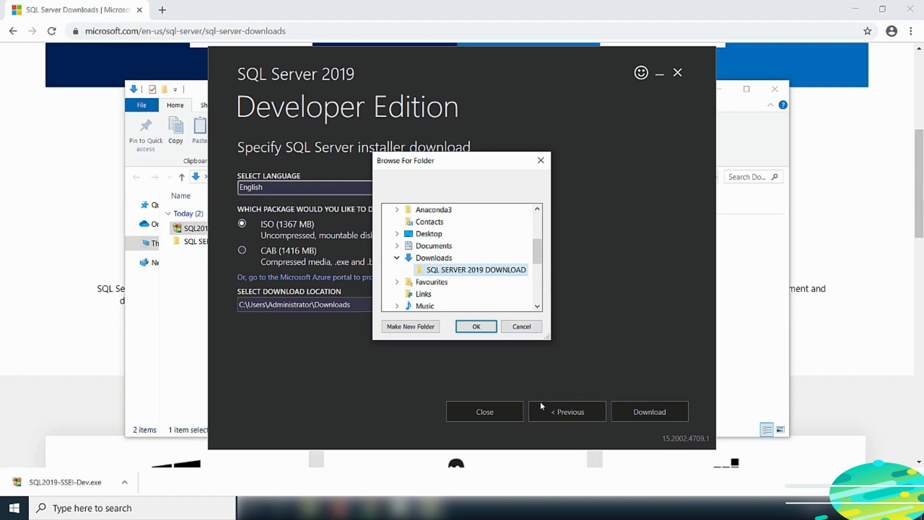
click(477, 327)
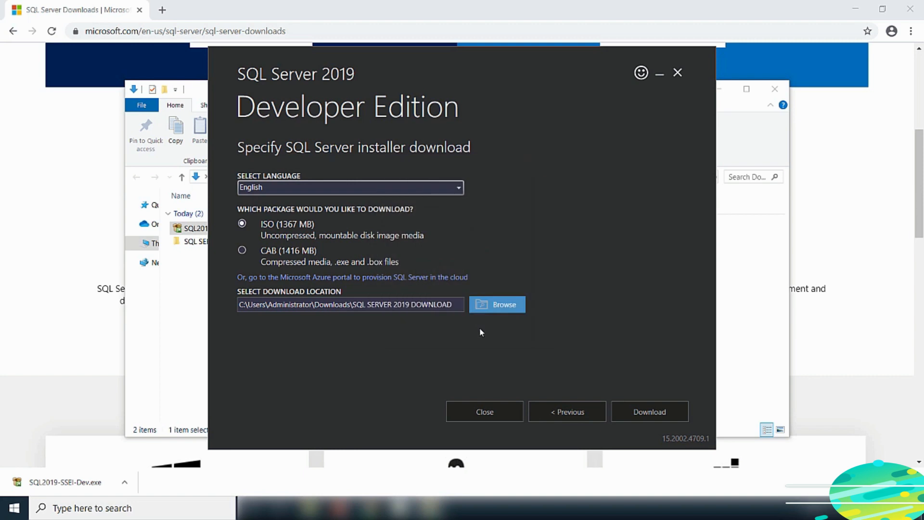
click(256, 304)
Download the English ISO package and exit the SQL Server installer
click(654, 414)
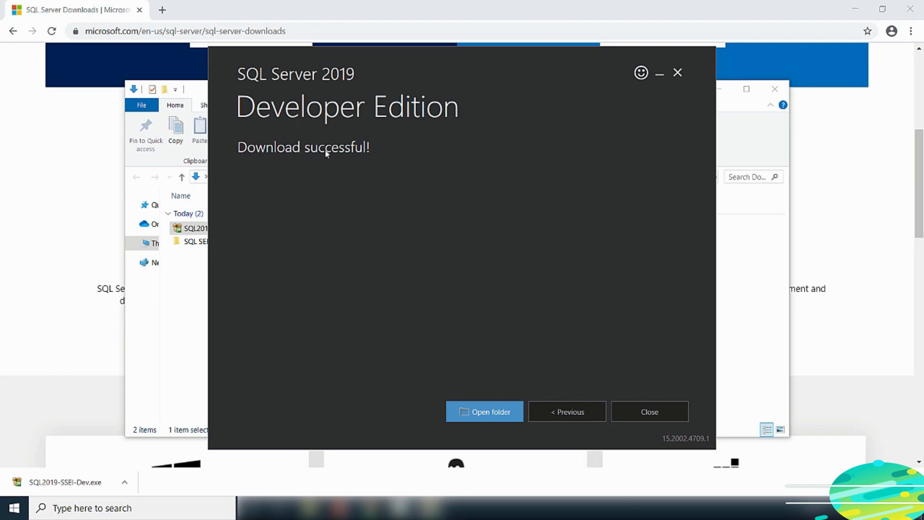
click(654, 416)
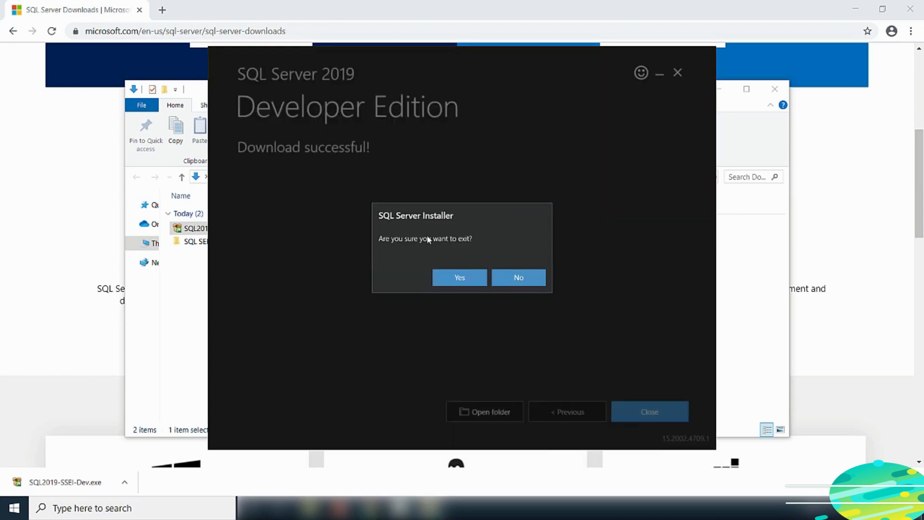
click(459, 278)
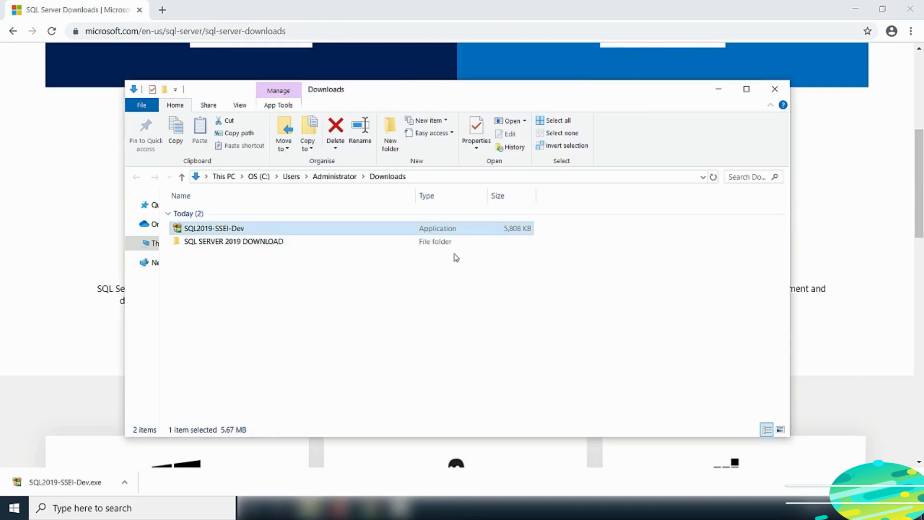
Mount the SQLServer2019-x64-ENU-Dev disc image from the SQL SERVER 2019 DOWNLOAD folder and launch its setup application
key(Down)
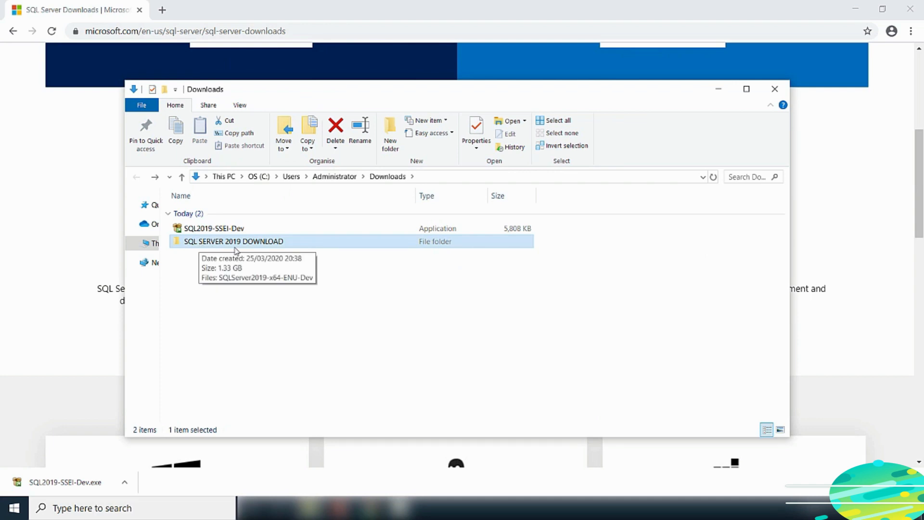
double_click(200, 242)
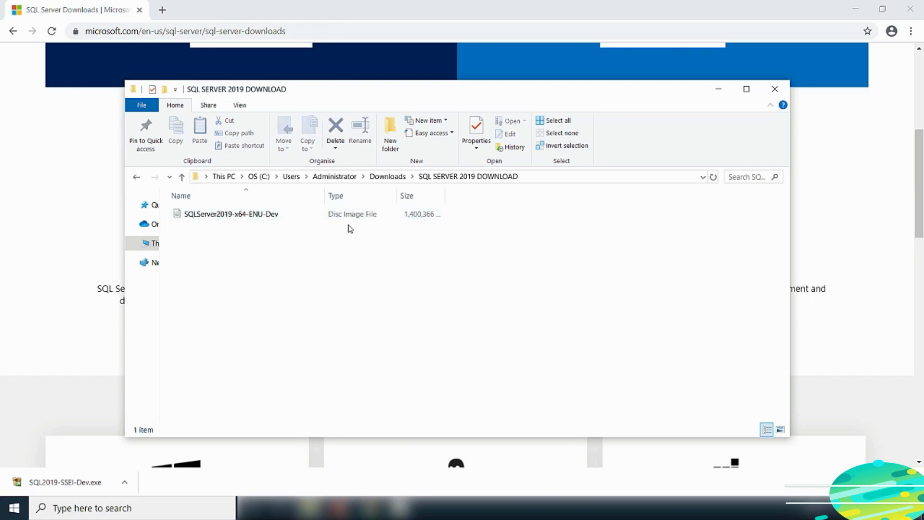
double_click(222, 215)
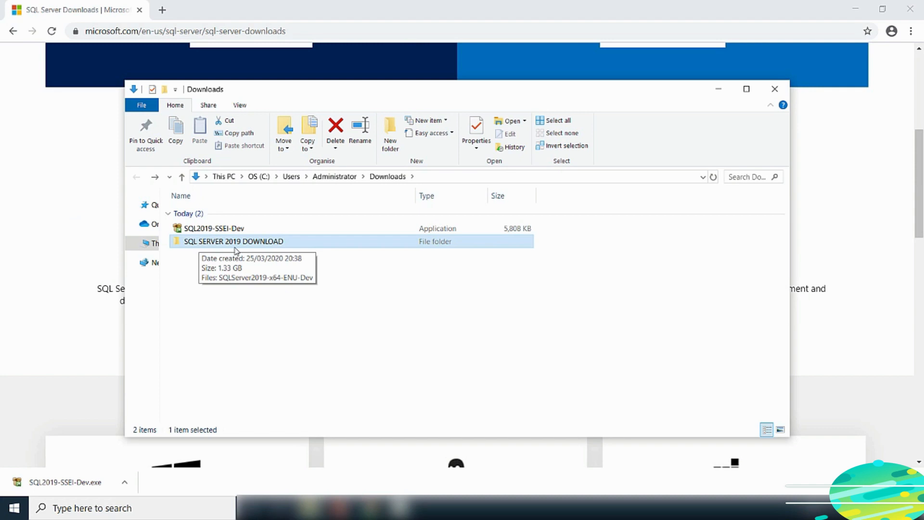
double_click(200, 243)
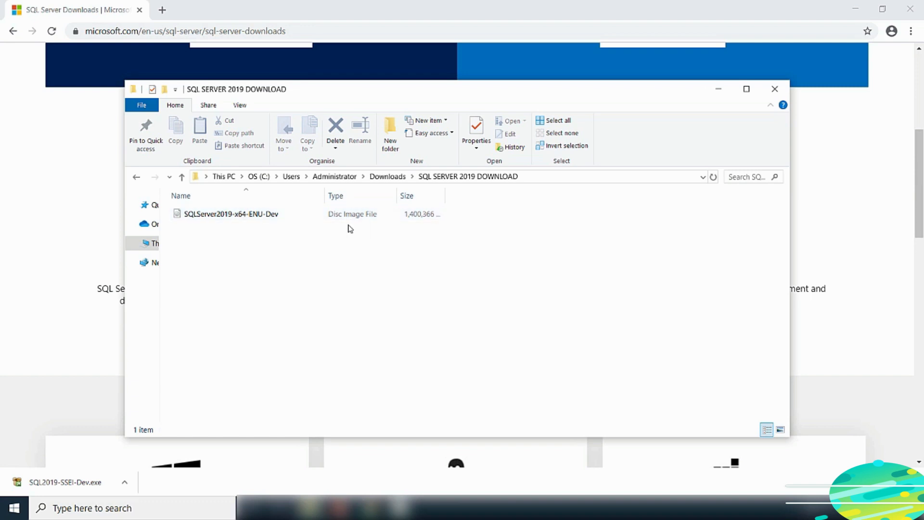
double_click(221, 217)
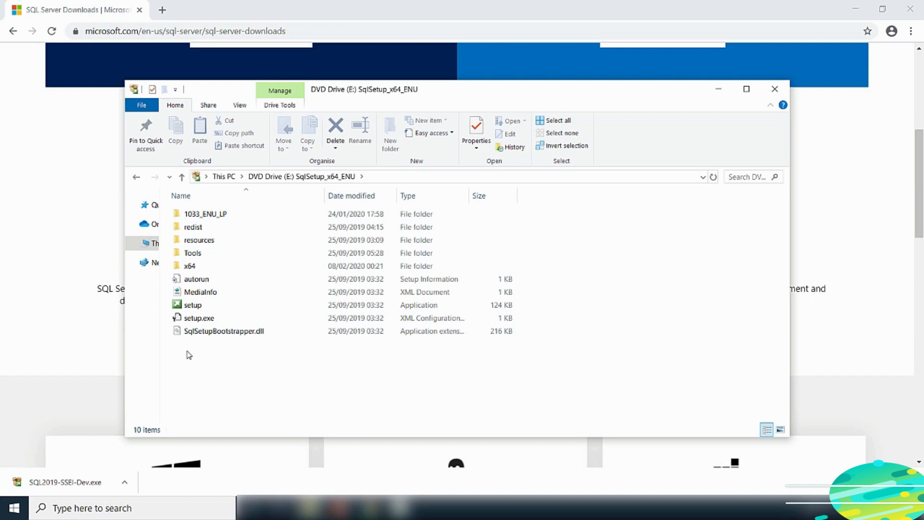
click(193, 310)
double_click(193, 311)
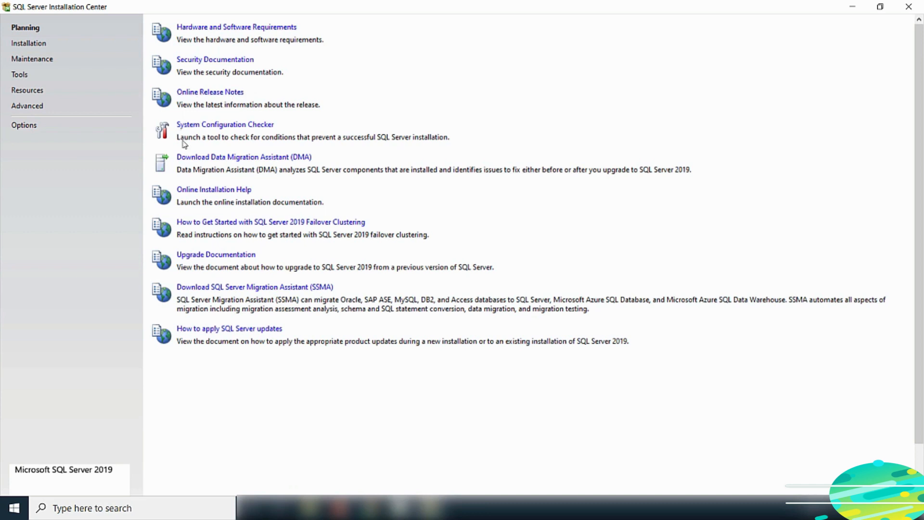
Run the System Configuration Checker, review the details of the global rules, and close the report
click(233, 126)
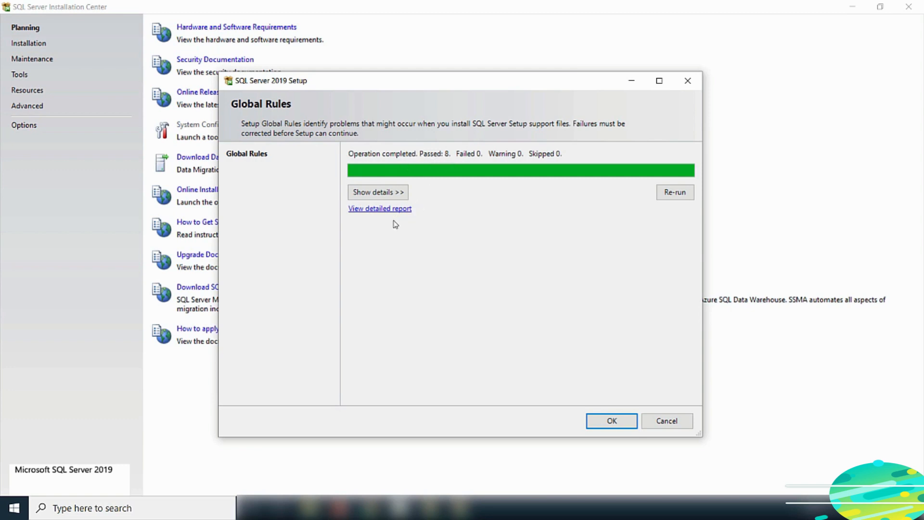
click(379, 199)
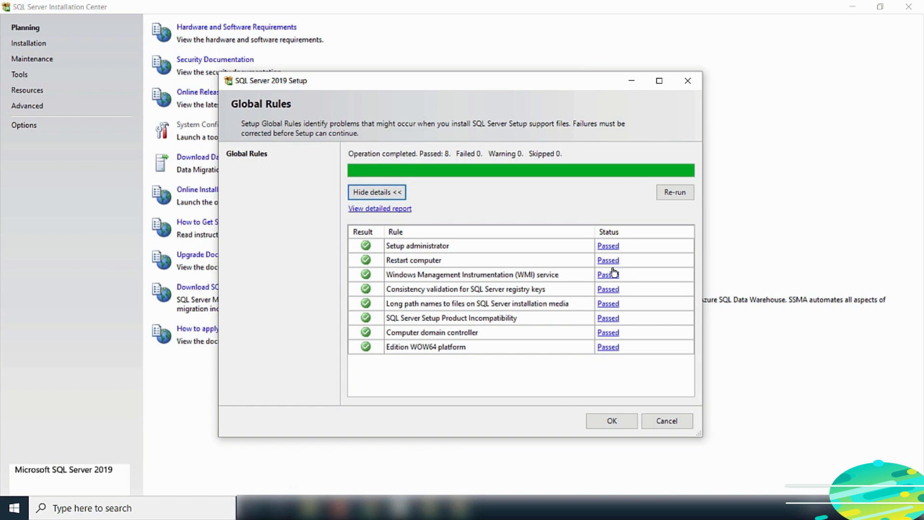
click(613, 427)
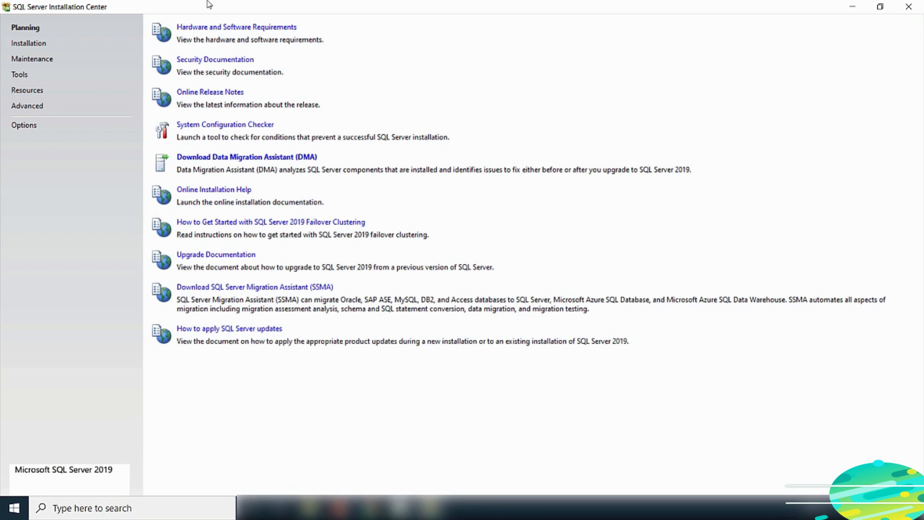
Start a new SQL Server stand-alone installation and proceed with the free Developer edition to the license terms
click(29, 46)
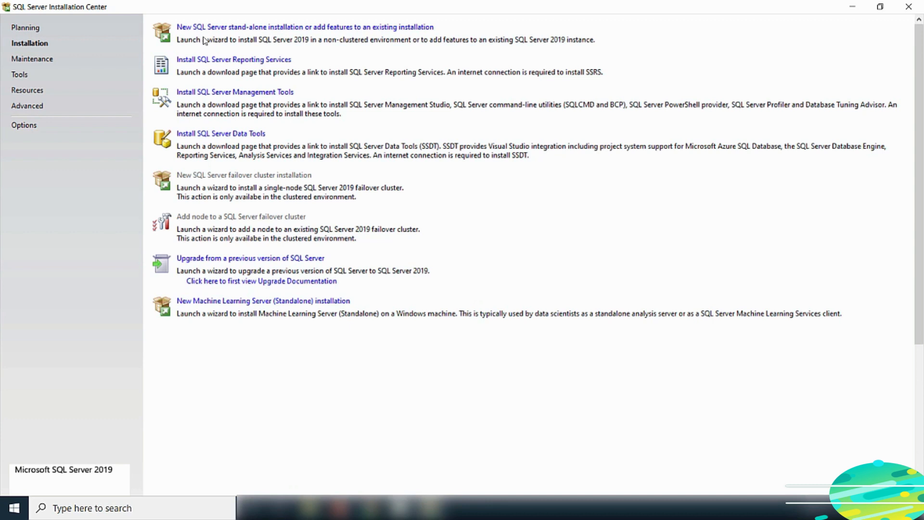
click(256, 28)
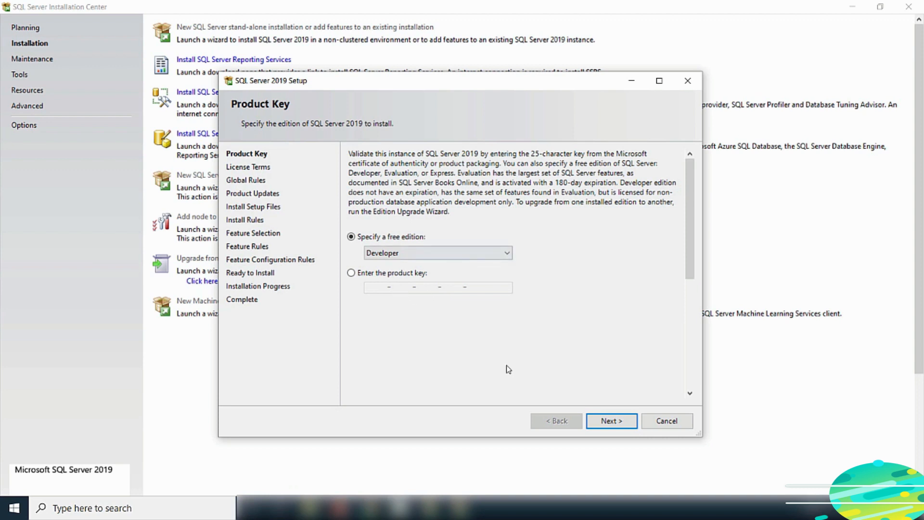
click(610, 424)
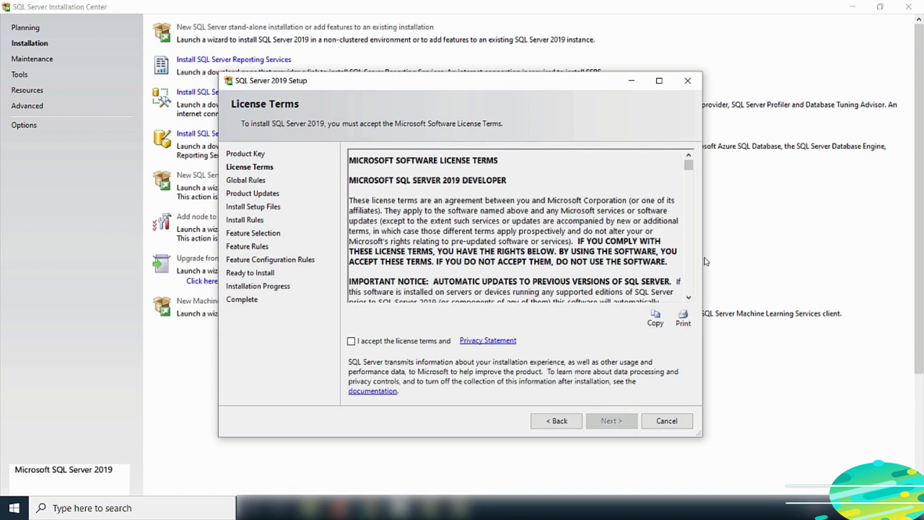
Accept the license terms, review the Windows Firewall rule's warning details, and proceed to feature selection
click(351, 341)
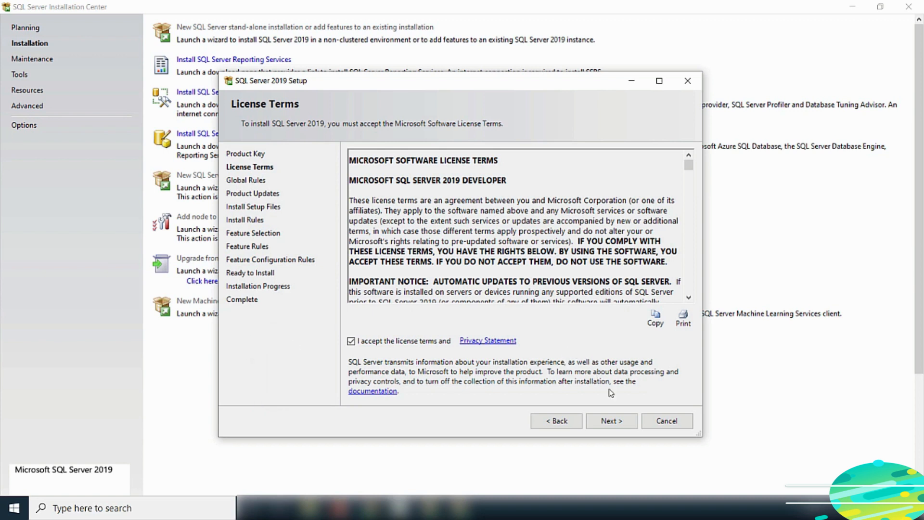
click(612, 422)
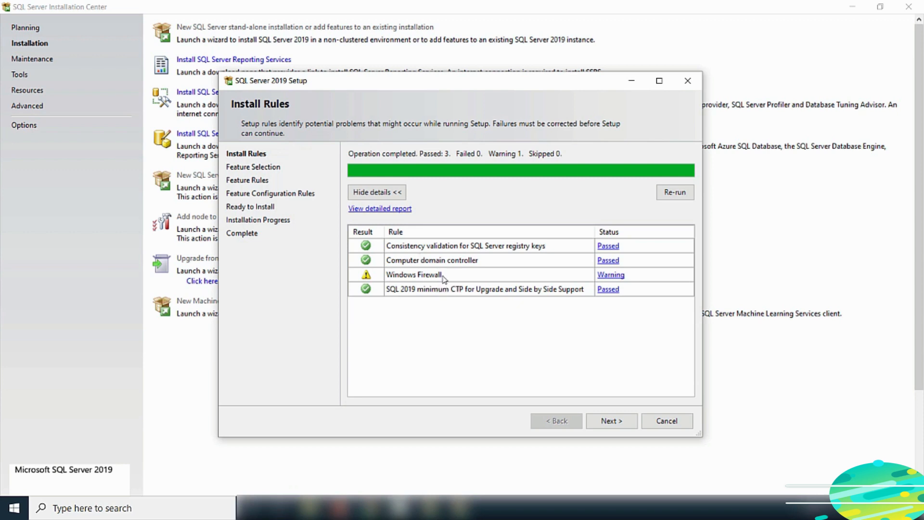
click(610, 274)
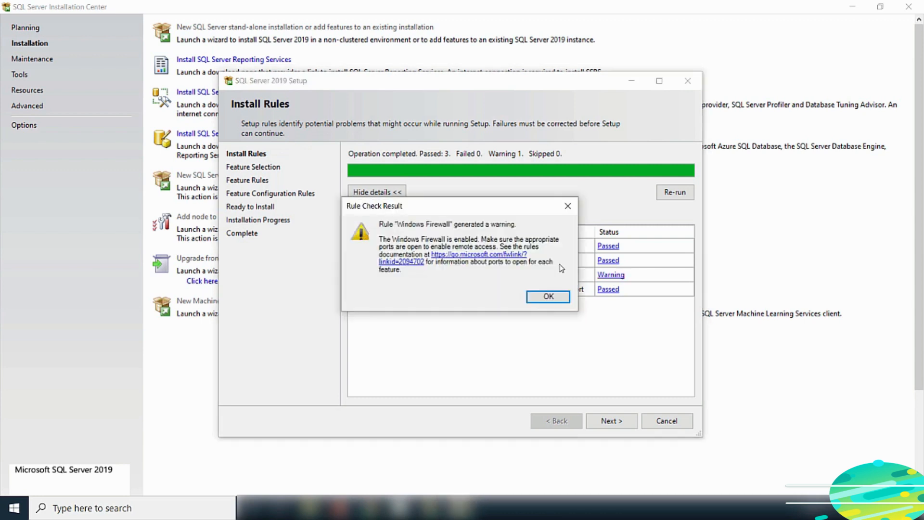
click(530, 297)
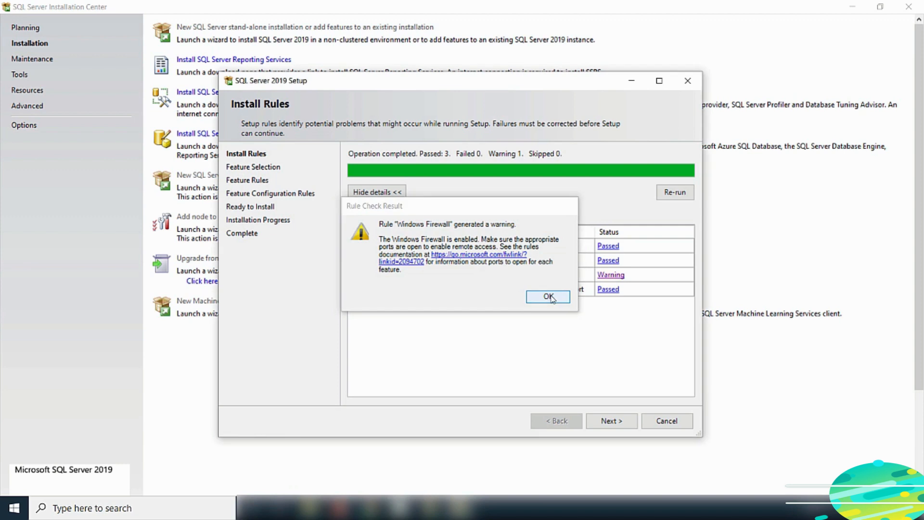
click(611, 421)
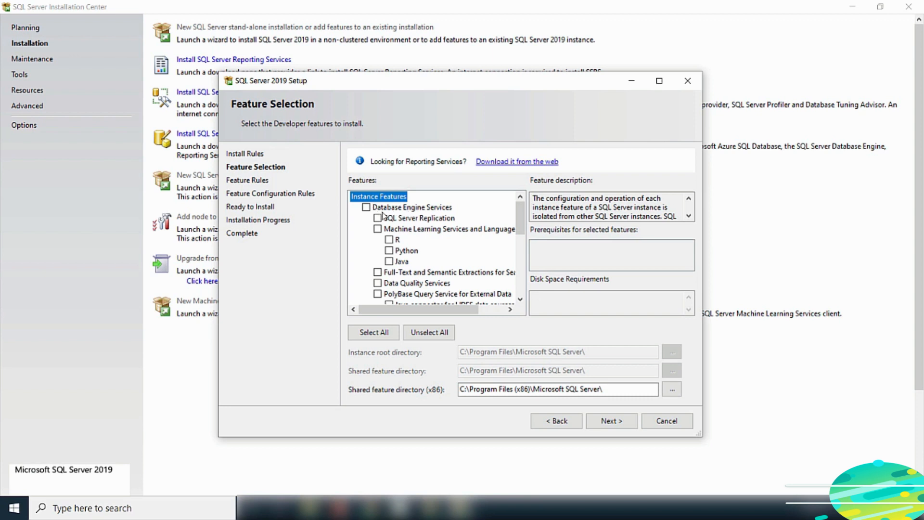
Select the Database Engine Services feature, read through the feature description, and continue to the instance configuration
click(366, 208)
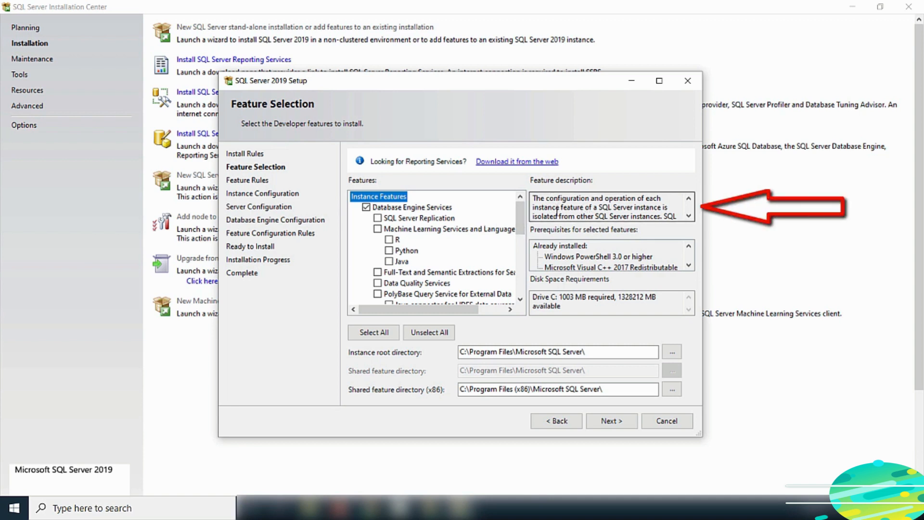
scroll(653, 208, down, 1)
scroll(653, 208, down, 1)
scroll(431, 260, down, 6)
scroll(431, 260, up, 6)
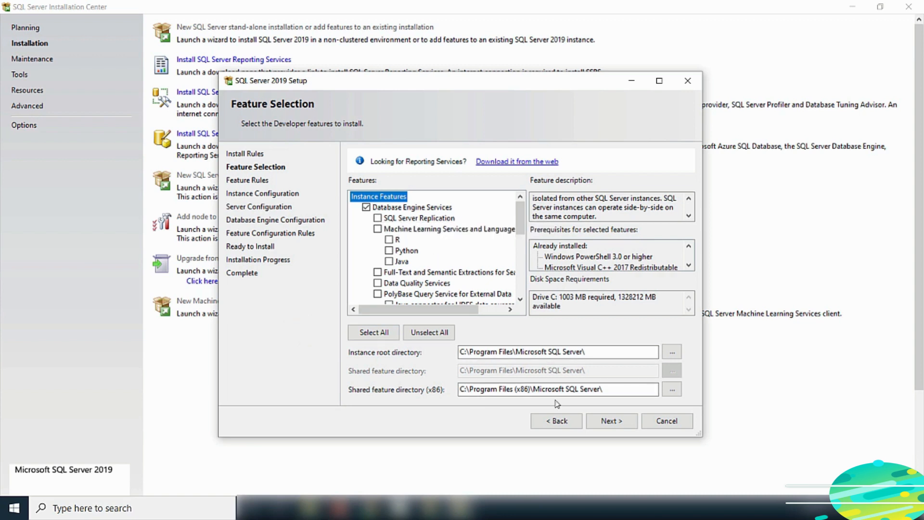
click(611, 421)
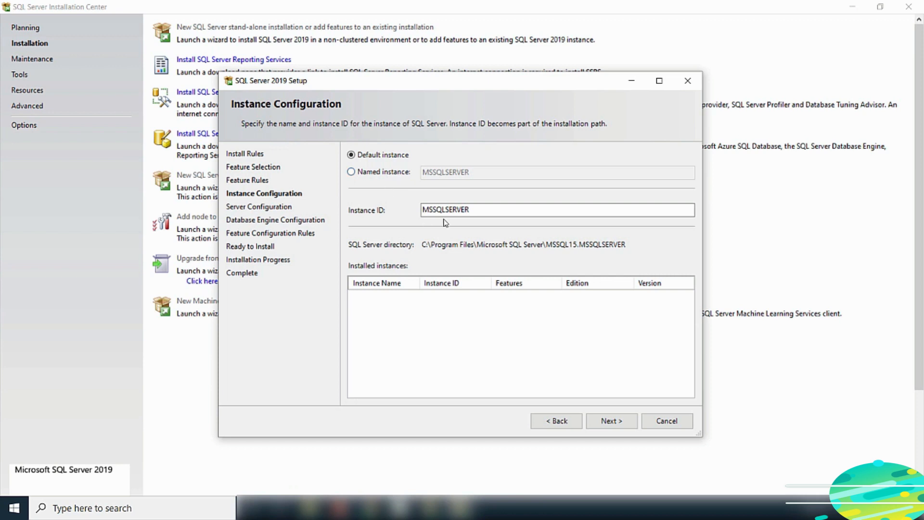
Set up a named instance called SQLSERVER2019 and accept the default service account configuration
click(352, 174)
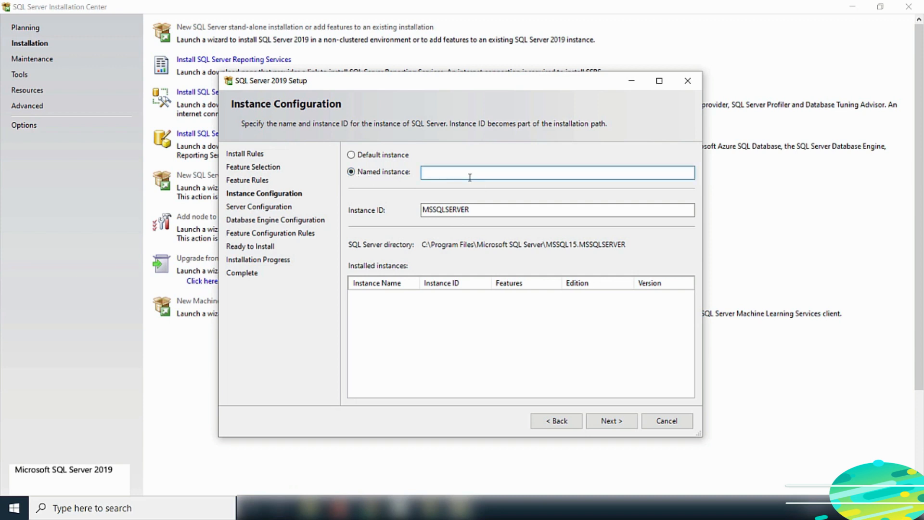
click(440, 173)
text(SQLSERVER2019)
click(539, 362)
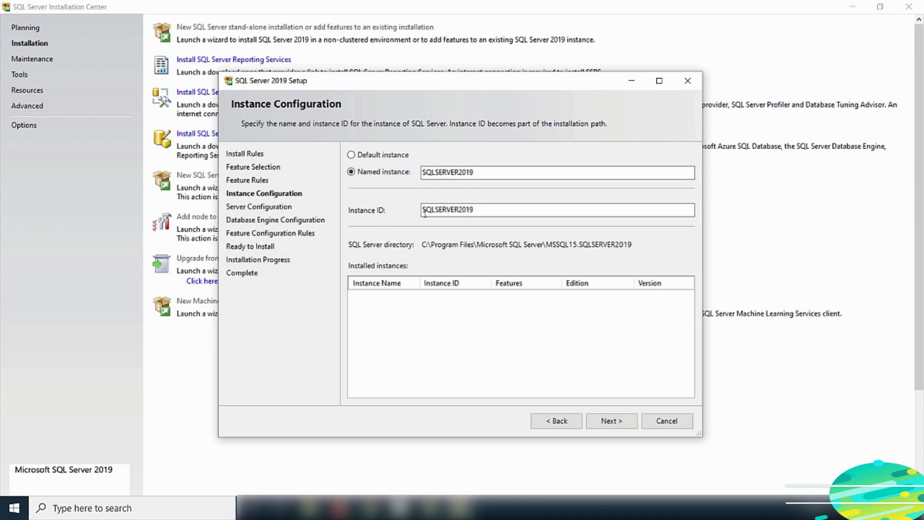
click(610, 426)
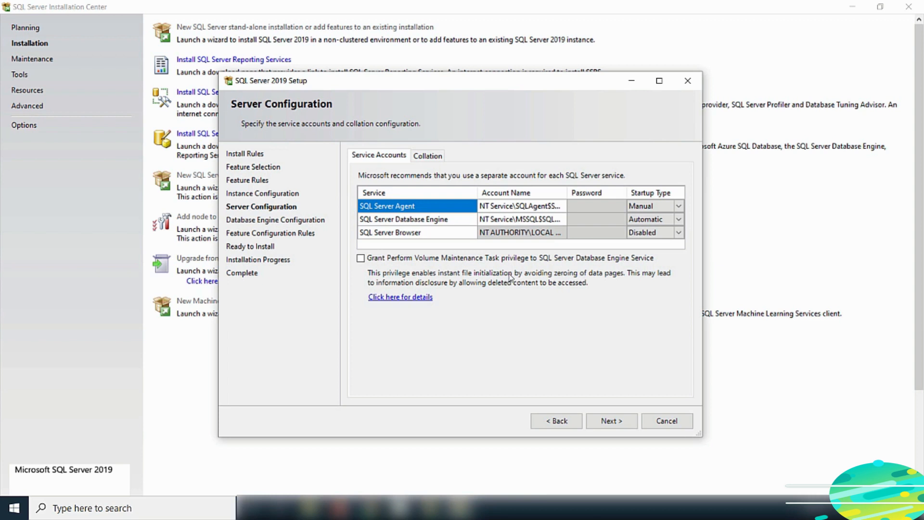
click(613, 424)
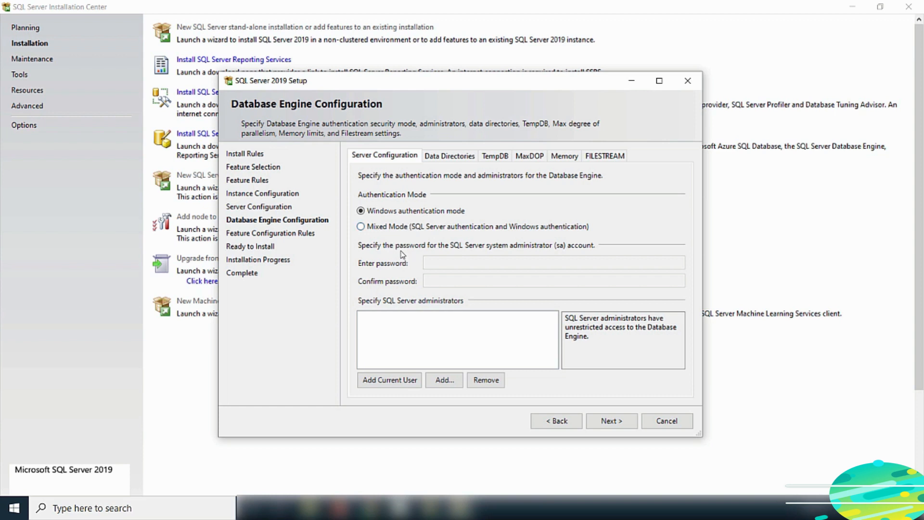
Choose Mixed Mode authentication, enter and confirm the sa account password, and add the current user as SQL Server administrator
click(361, 227)
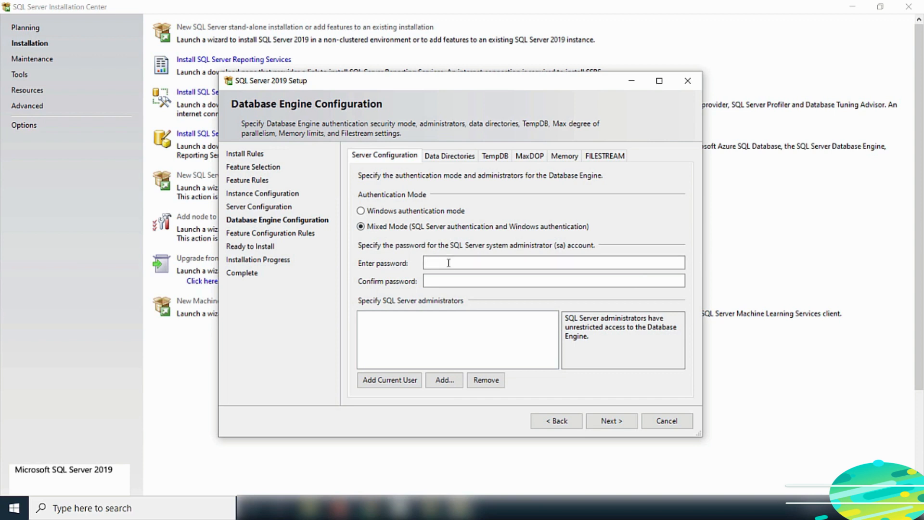
click(427, 260)
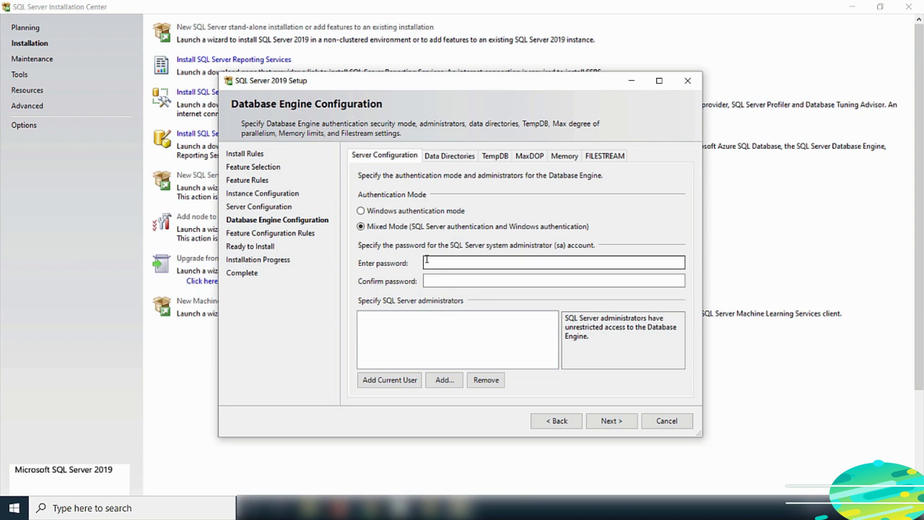
text(********)
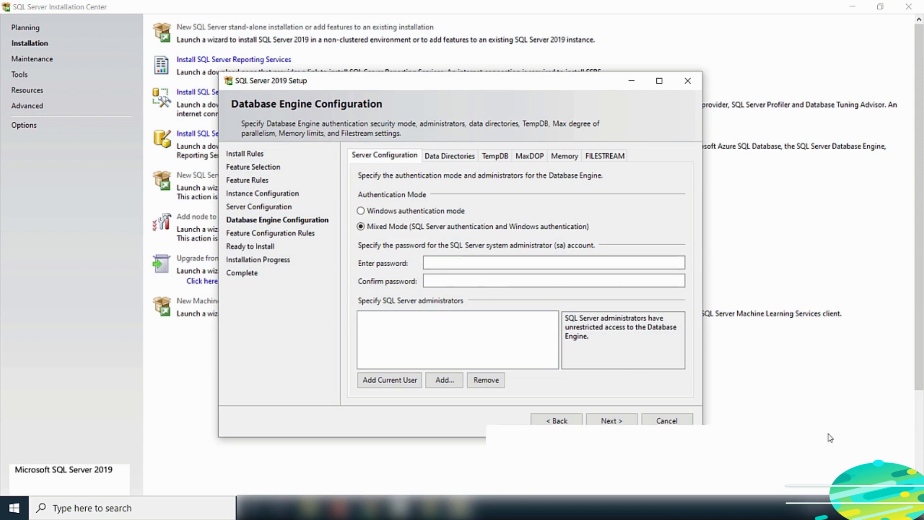
click(480, 277)
text(********)
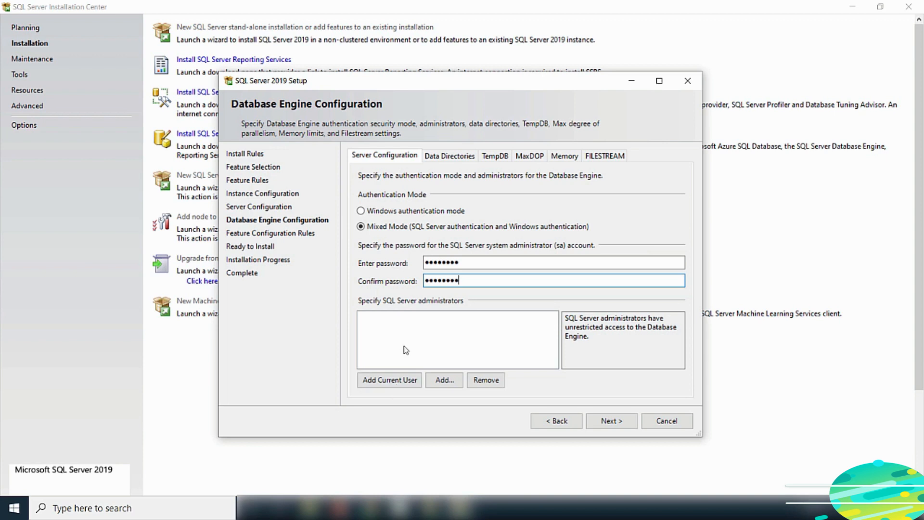
click(384, 385)
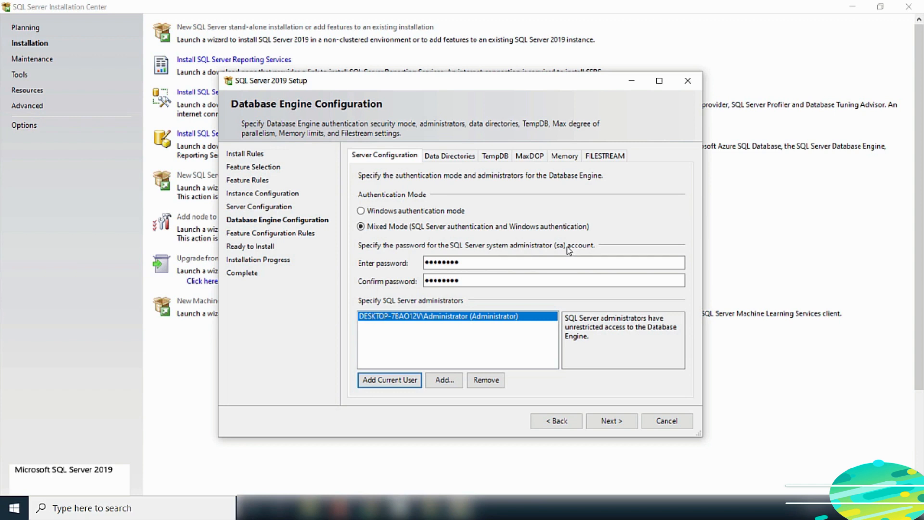
Proceed to the installation summary, review the listed configuration, and start the SQL Server 2019 installation
click(615, 422)
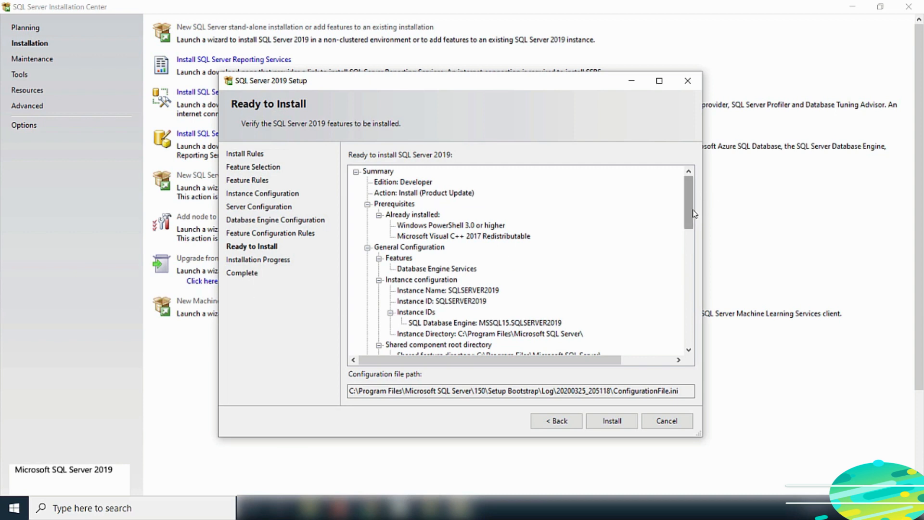
drag(688, 209, 671, 221)
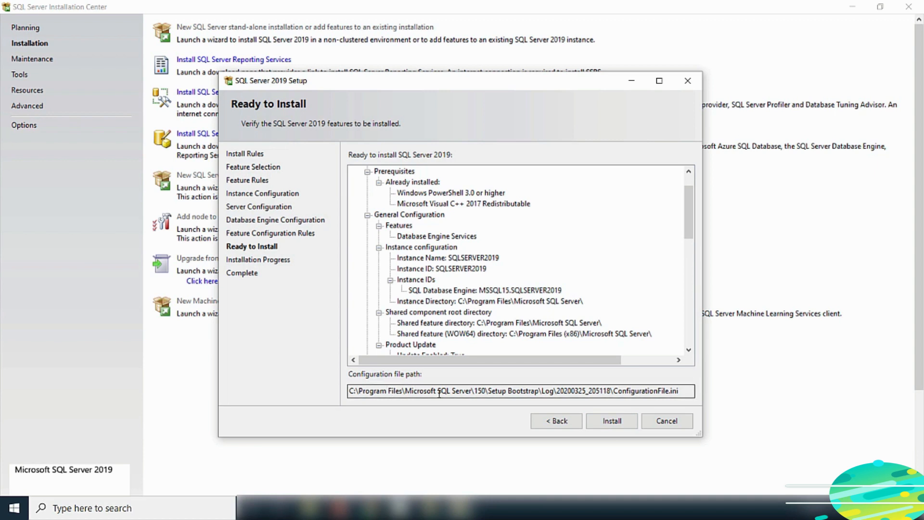
click(612, 424)
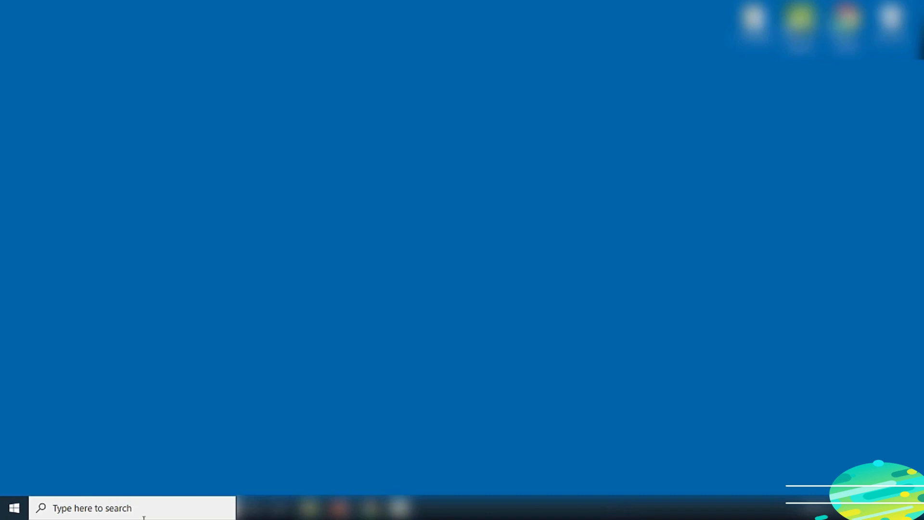
Check which programs are installed in the Microsoft SQL Server 2019 program group
click(14, 508)
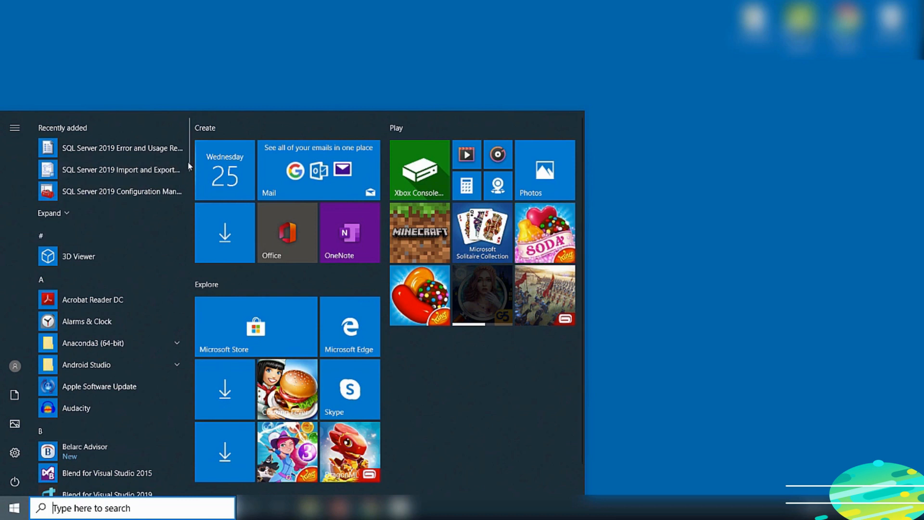
drag(187, 166, 195, 334)
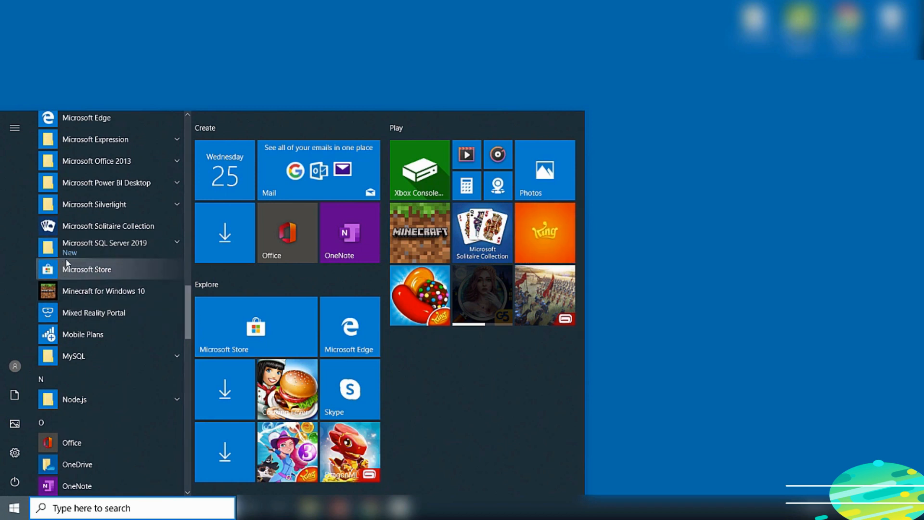
click(177, 244)
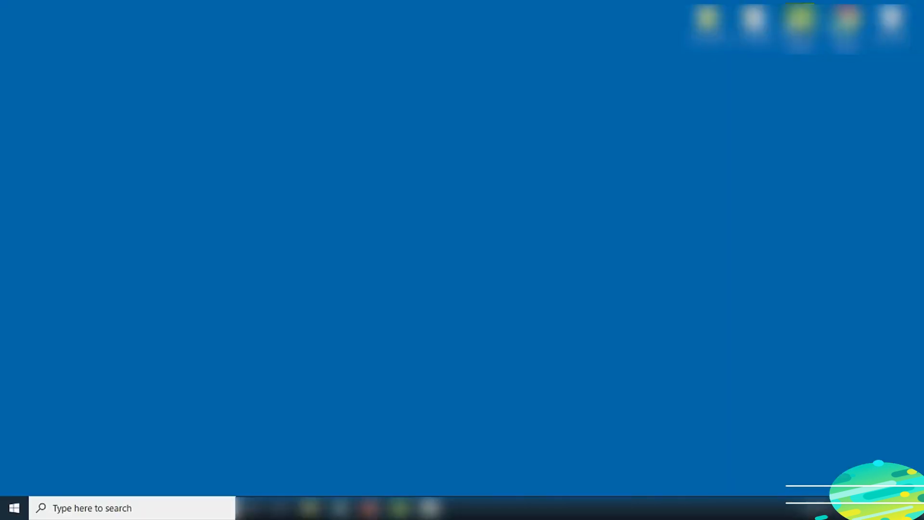
Launch the SQL Server 2019 Installation Center from the Microsoft SQL Server 2019 program group
click(15, 510)
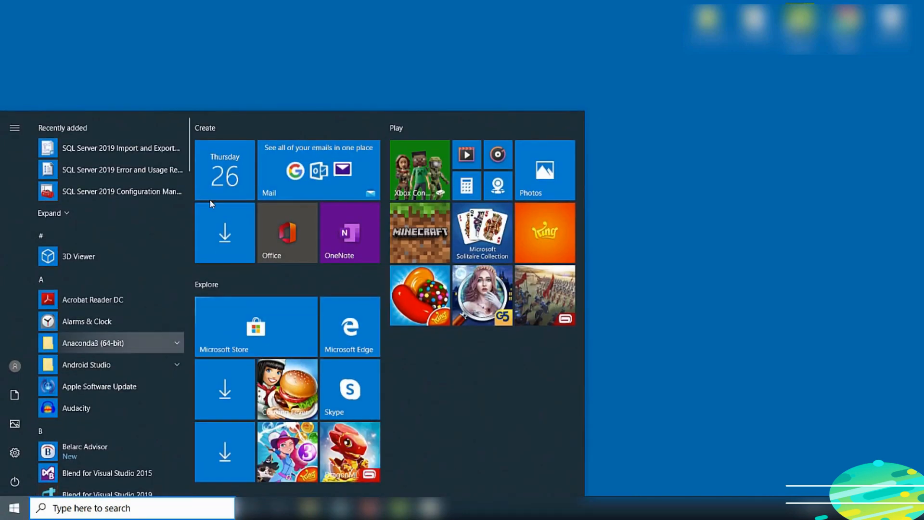
drag(187, 158, 150, 314)
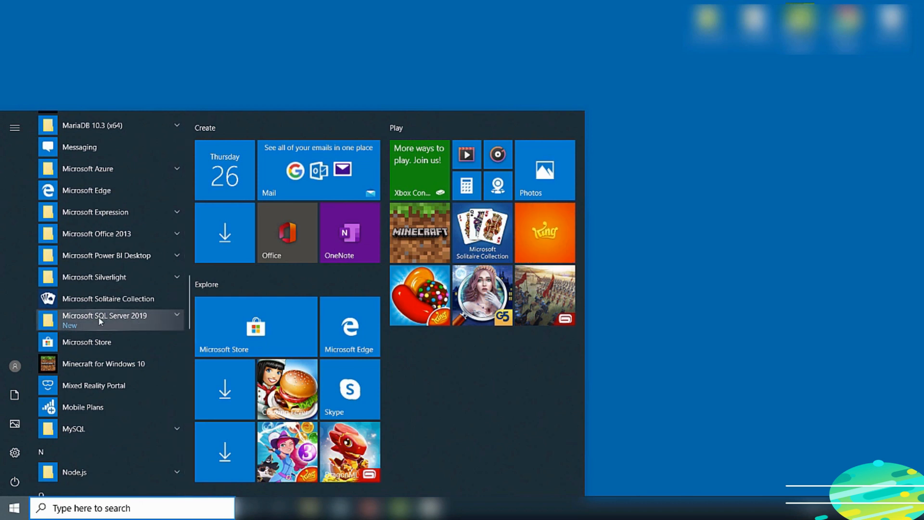
click(176, 315)
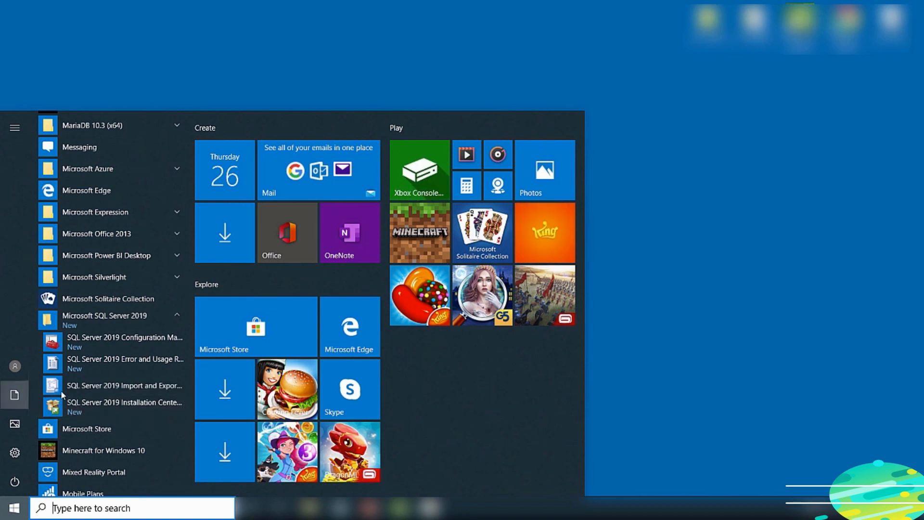
click(104, 405)
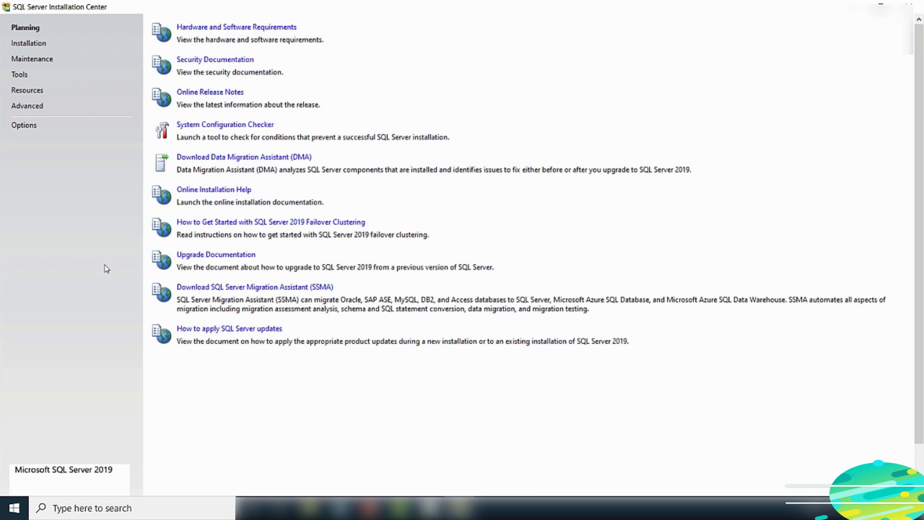
Open the SQL Server Management Tools download page from the installation options and download SQL Server Management Studio (SSMS)
click(38, 45)
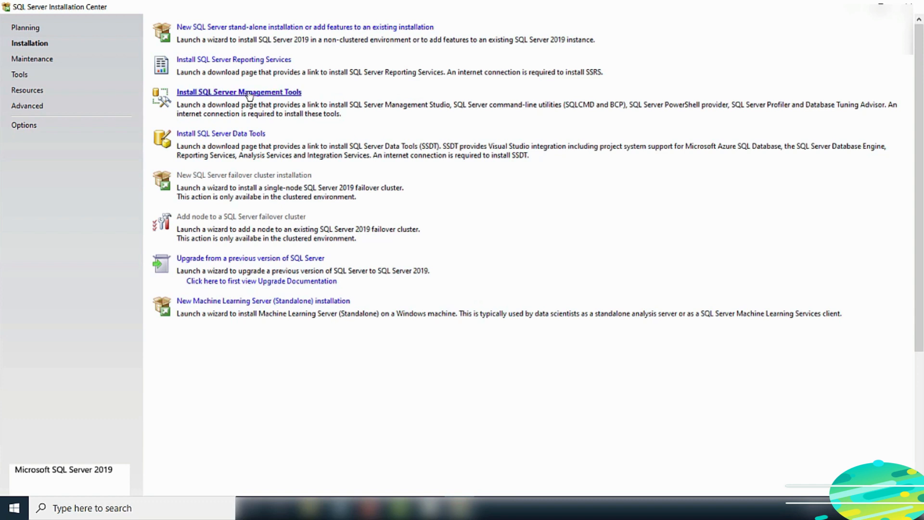
click(249, 93)
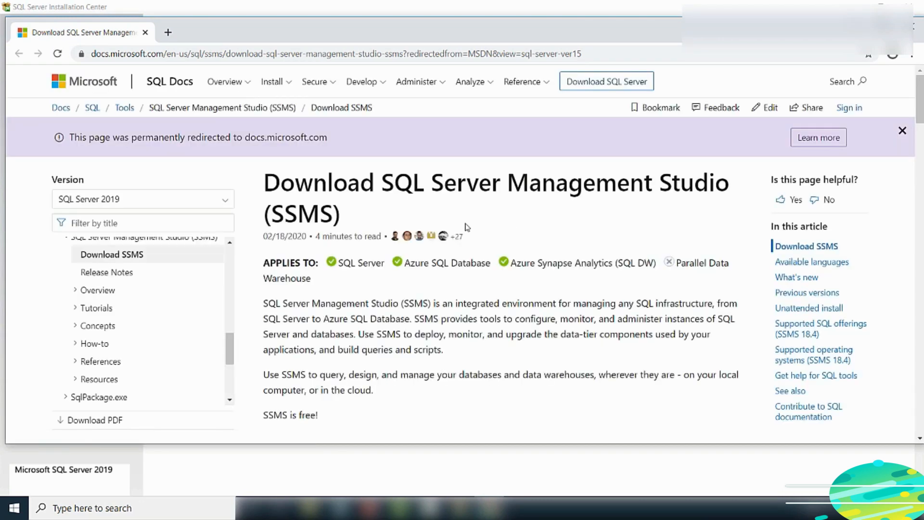
scroll(466, 227, down, 7)
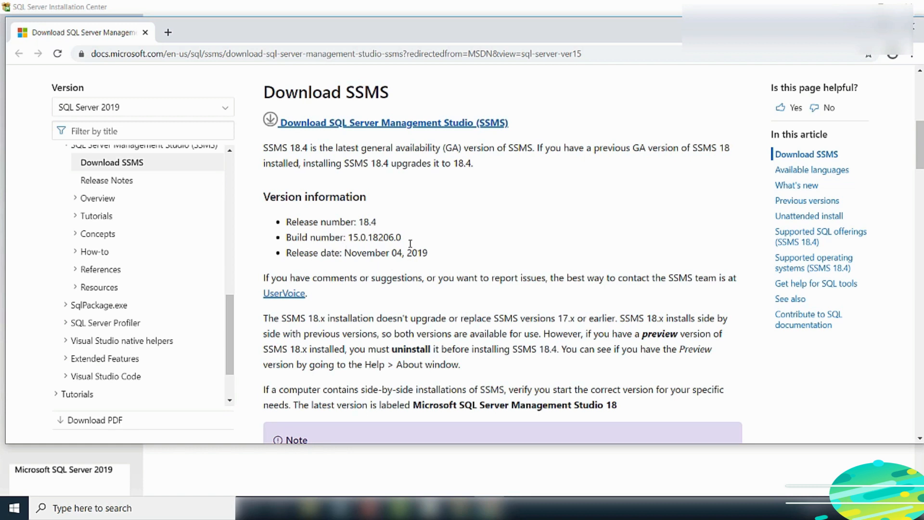
click(470, 127)
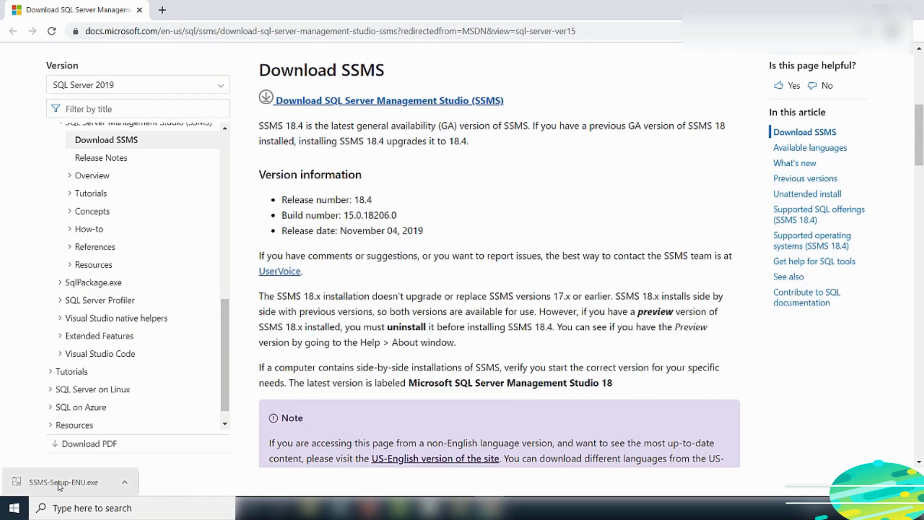
Show the downloaded SSMS-Setup-ENU file in its Downloads folder and maximize the folder window
click(124, 484)
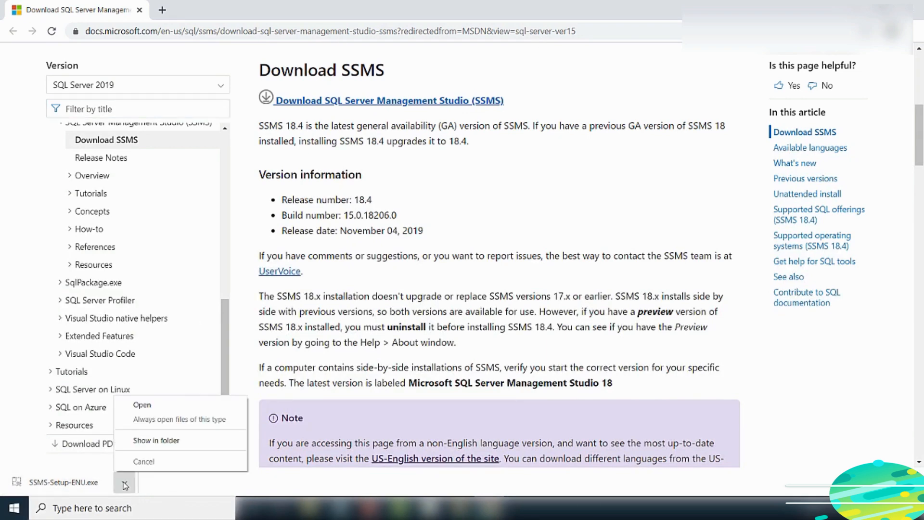
click(172, 442)
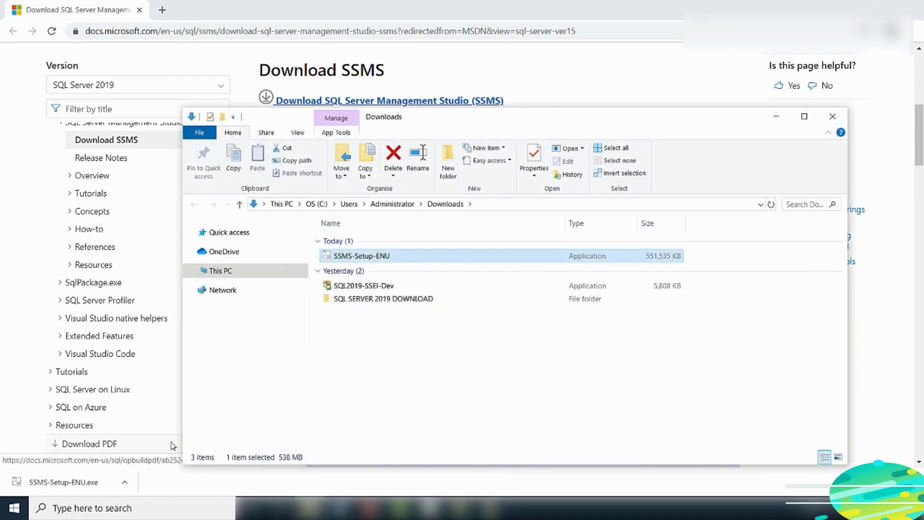
click(807, 117)
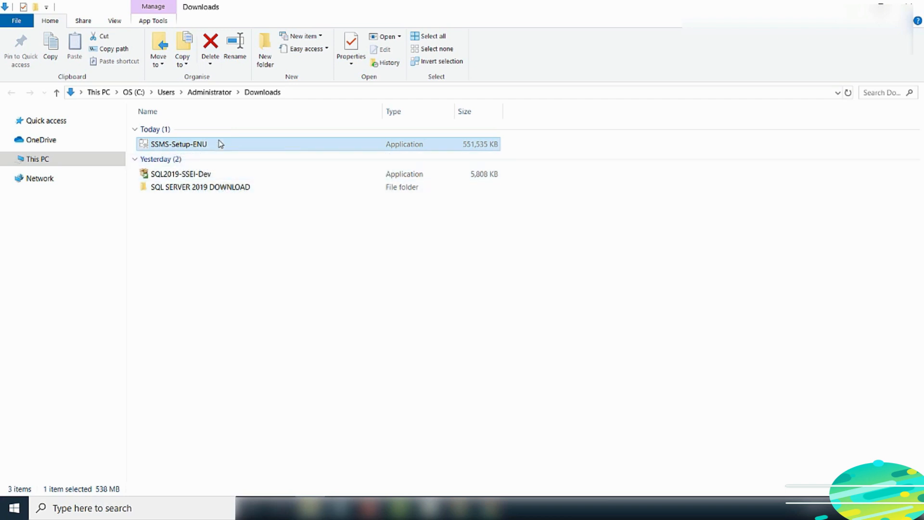
mouse_move(220, 146)
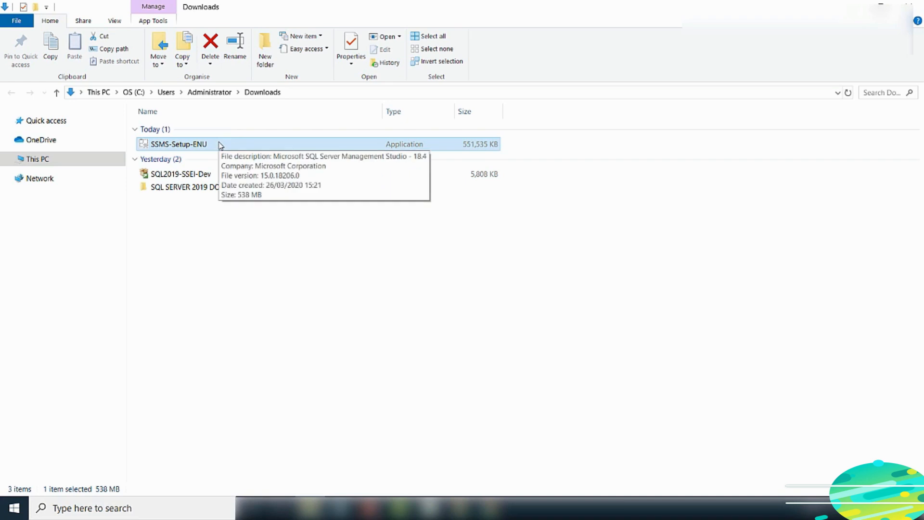
Run the SSMS-Setup-ENU installer, install Management Studio 18.4 in the default location, and close the completed setup
double_click(221, 144)
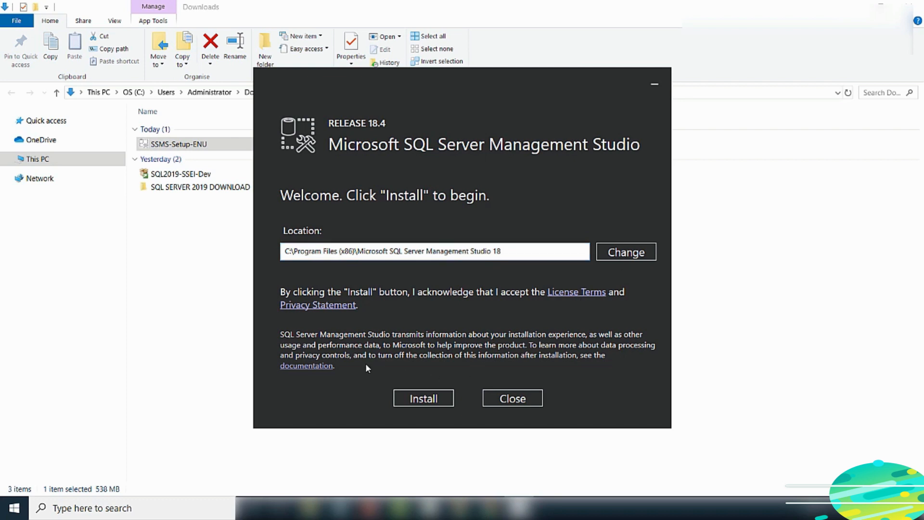
click(424, 400)
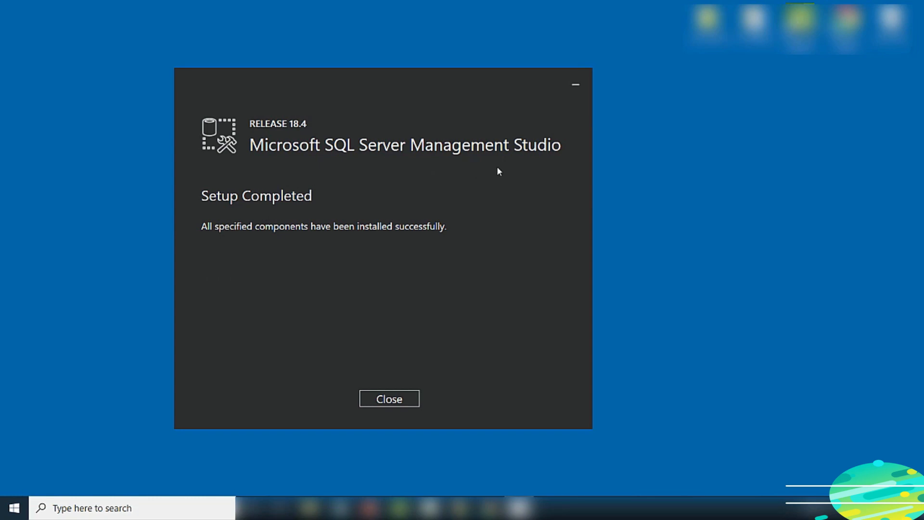
click(391, 401)
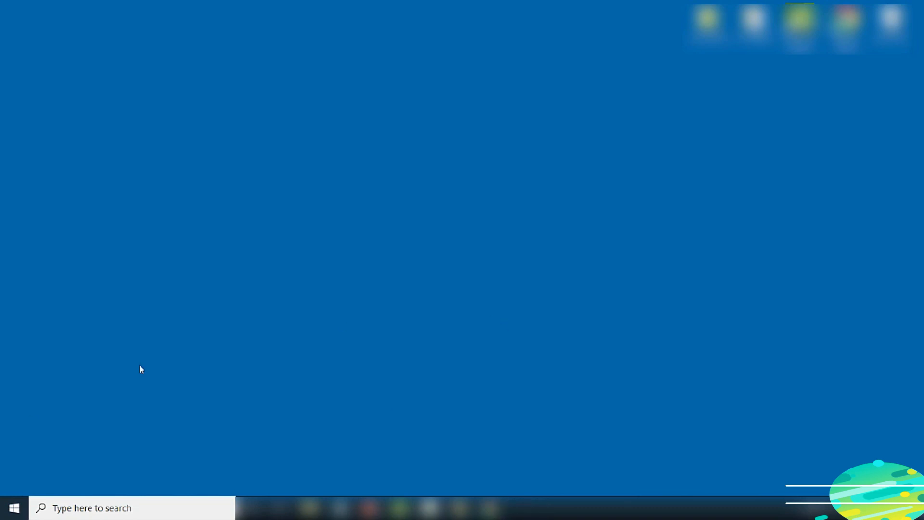
Check which programs are installed in the Microsoft SQL Server 2019 and Microsoft SQL Server Tools 18 program groups
click(13, 510)
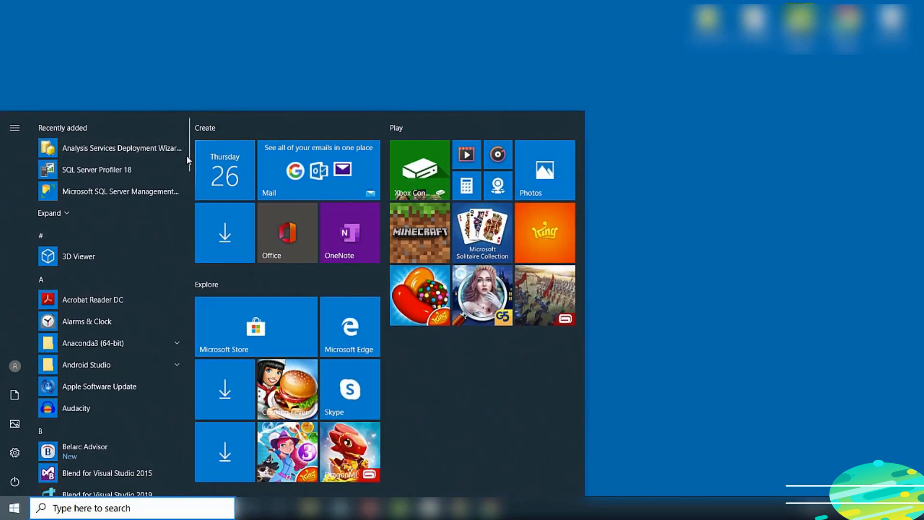
scroll(182, 207, down, 6)
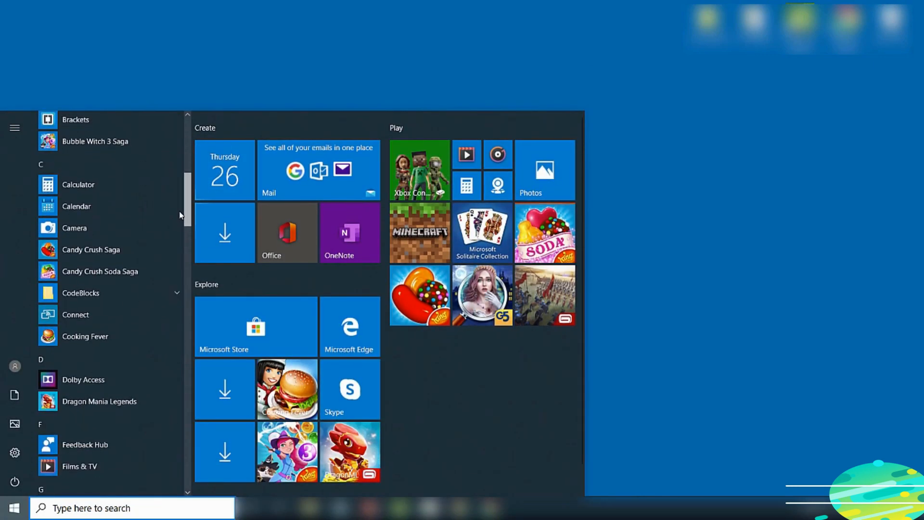
scroll(176, 231, down, 6)
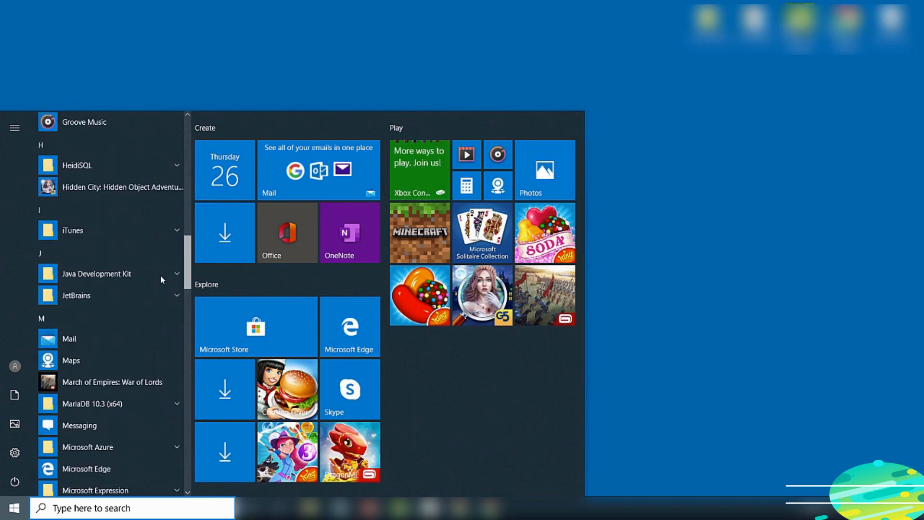
scroll(160, 276, down, 4)
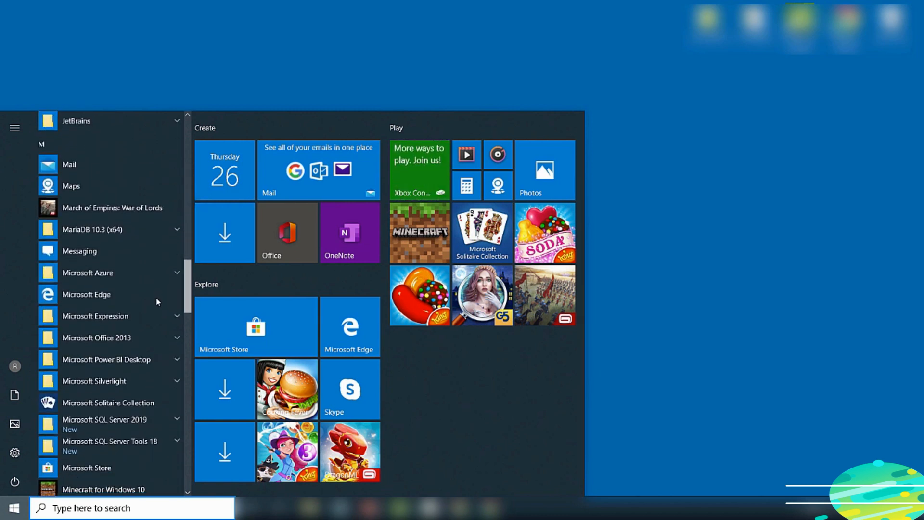
scroll(155, 303, down, 3)
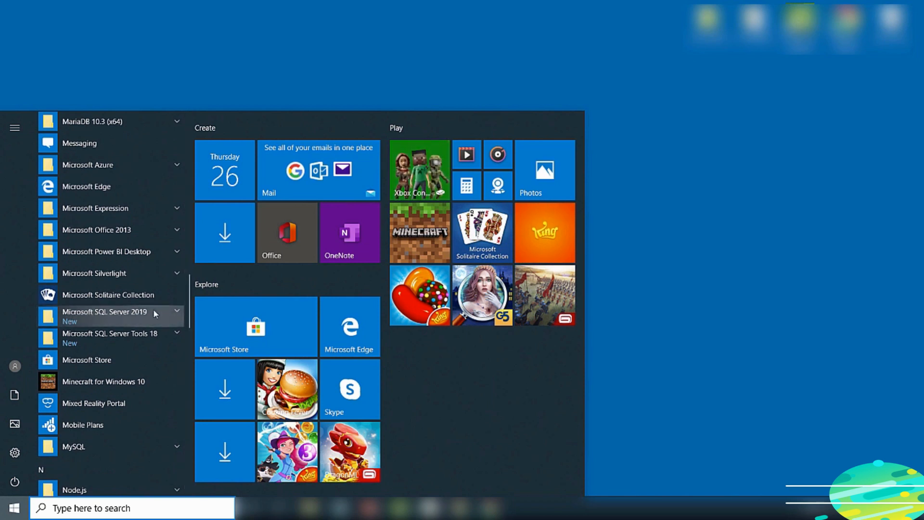
click(175, 313)
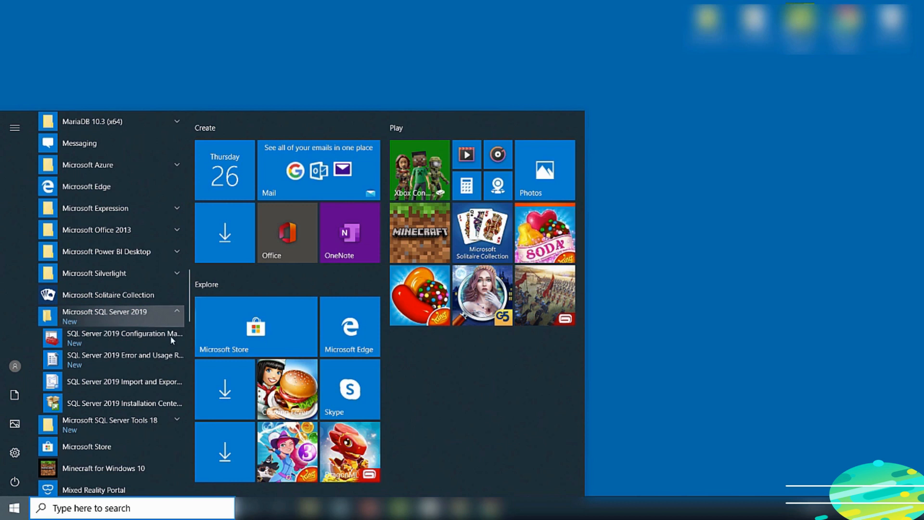
scroll(140, 380, down, 1)
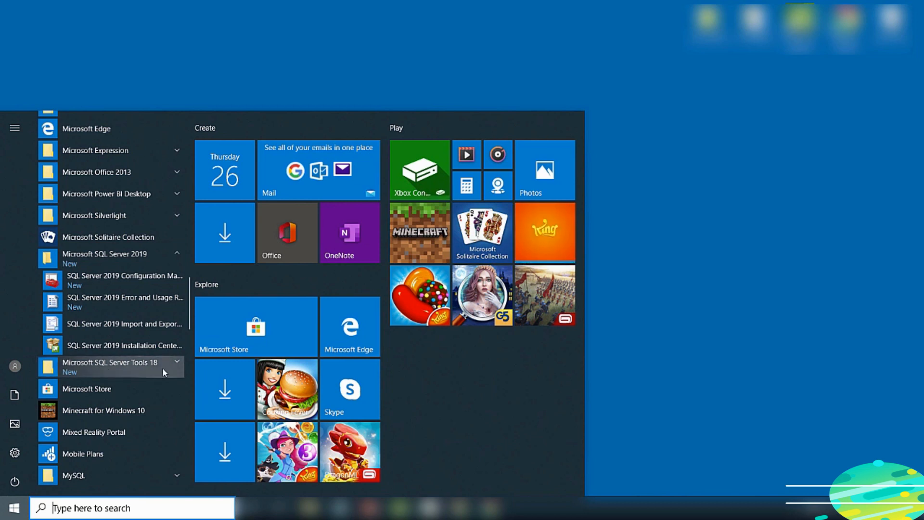
click(175, 362)
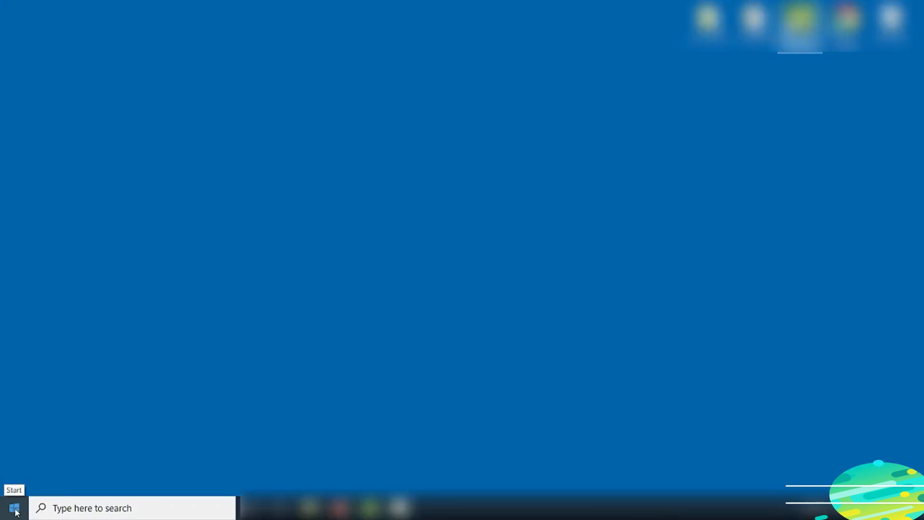
Launch Microsoft SQL Server Management Studio 18 from the Microsoft SQL Server Tools 18 program group
click(14, 509)
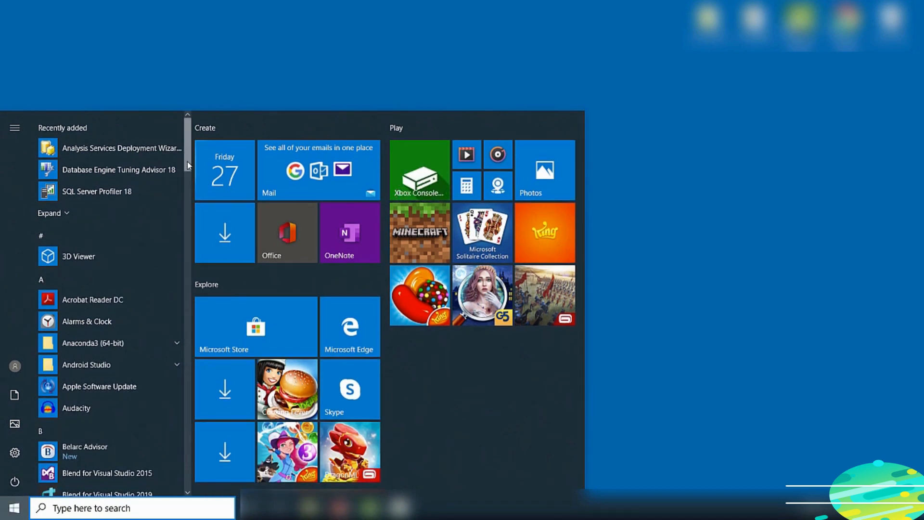
scroll(187, 161, down, 2)
drag(187, 177, 186, 330)
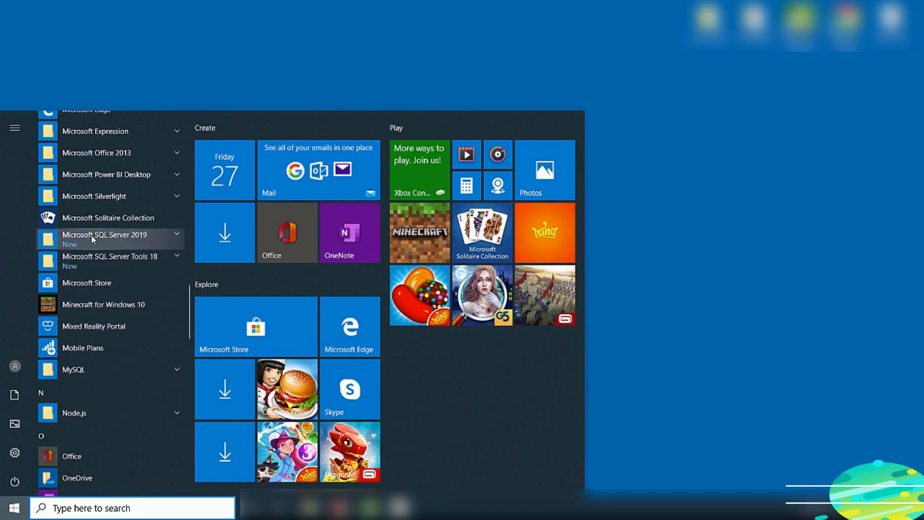
click(177, 236)
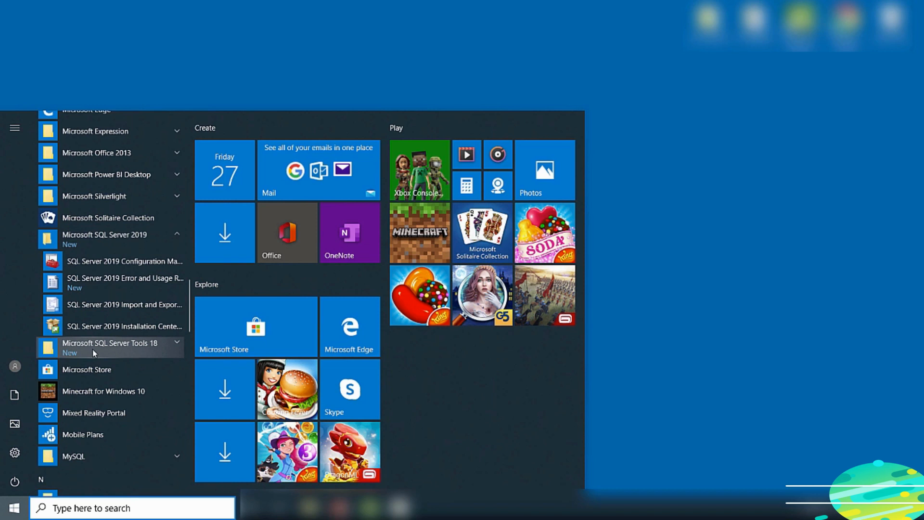
click(175, 343)
scroll(175, 355, down, 1)
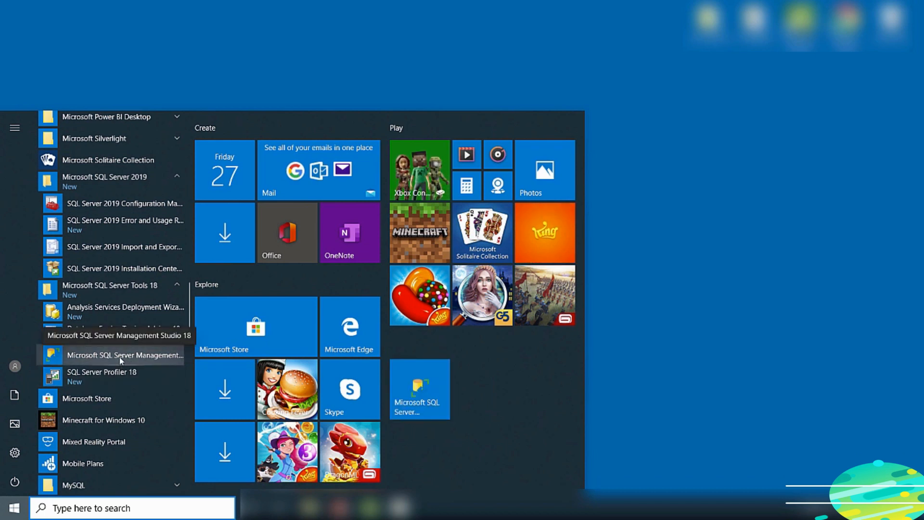
click(120, 356)
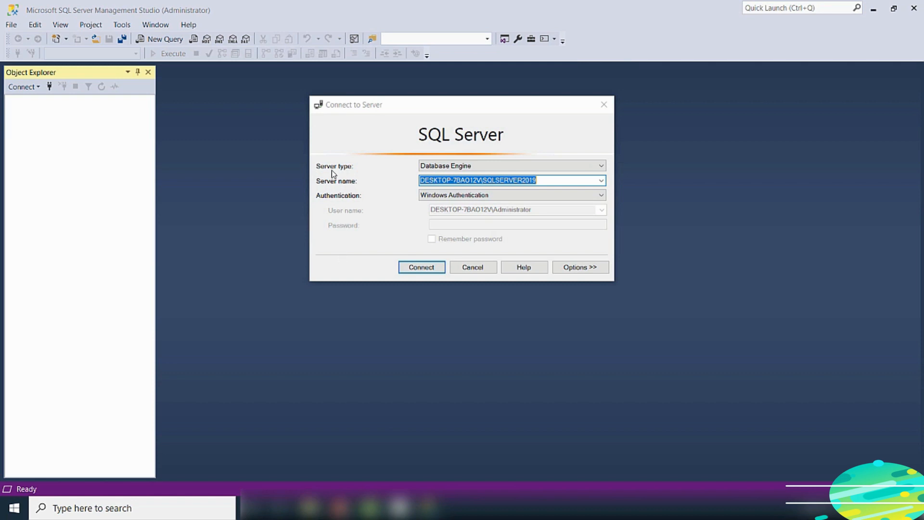
Review the server types and browse the local and network servers, including the local Database Engine instances, without changing the server
click(601, 166)
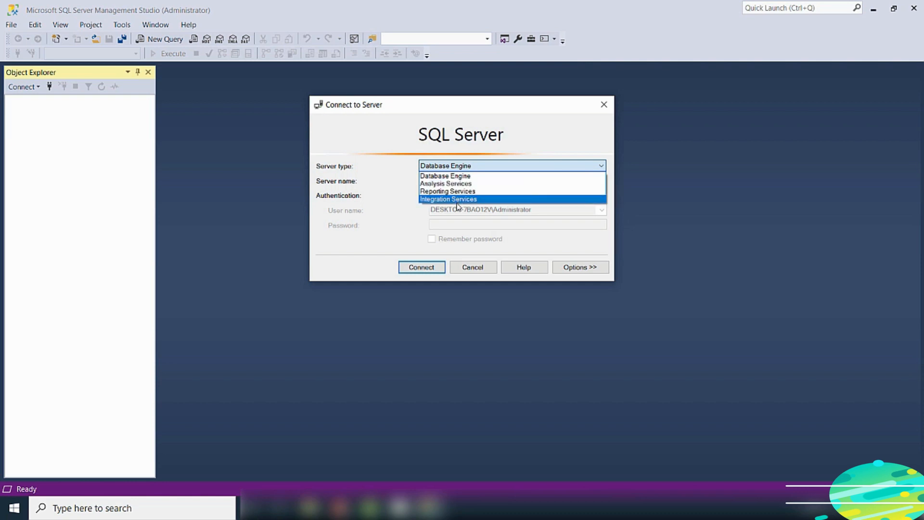
click(387, 140)
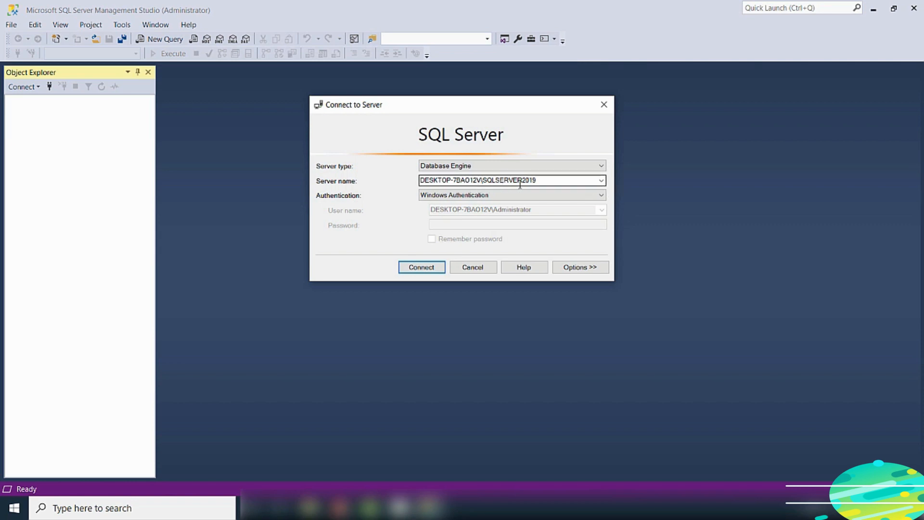
click(601, 182)
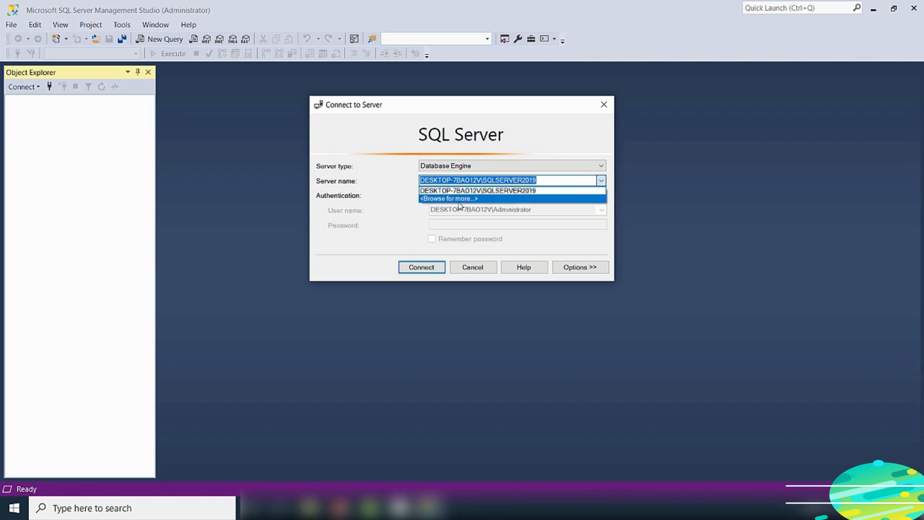
click(456, 198)
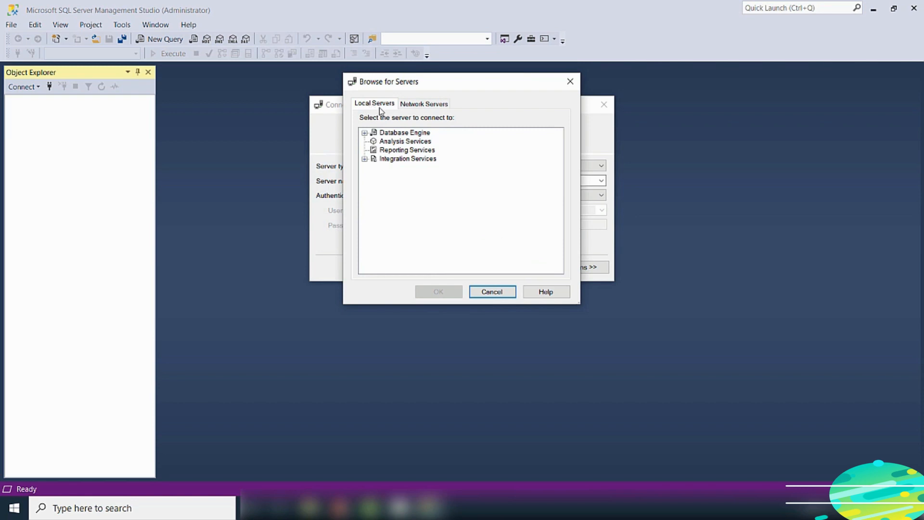
click(436, 105)
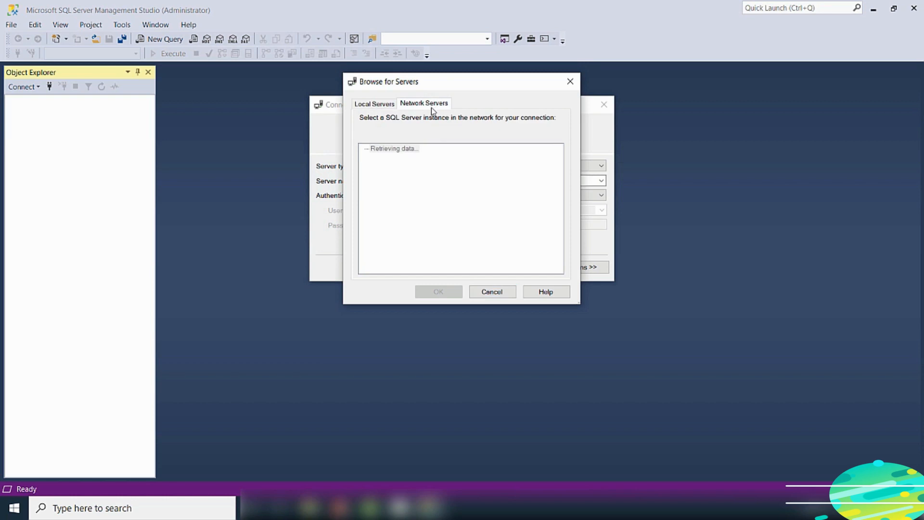
click(379, 105)
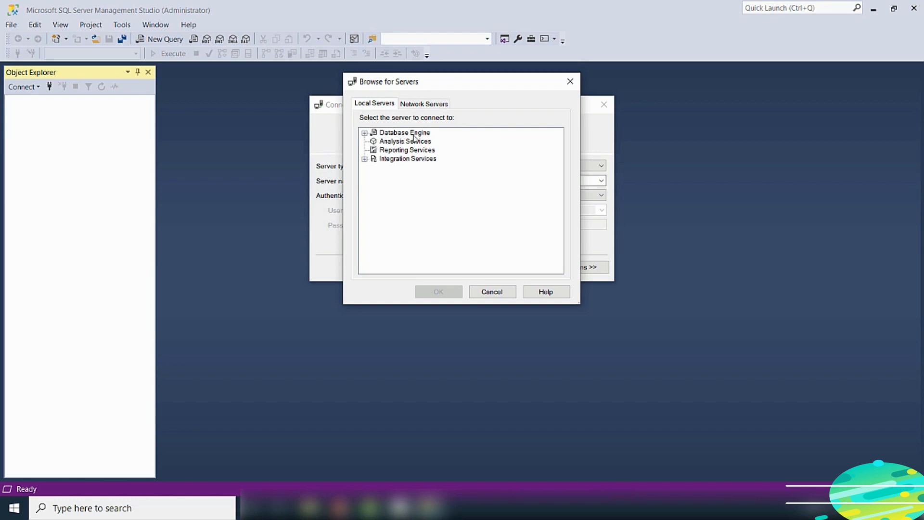
click(364, 133)
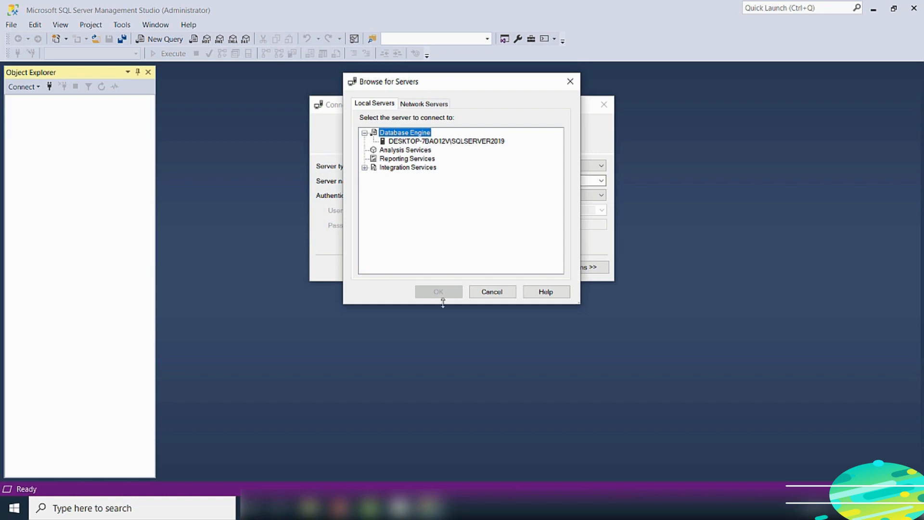
click(495, 291)
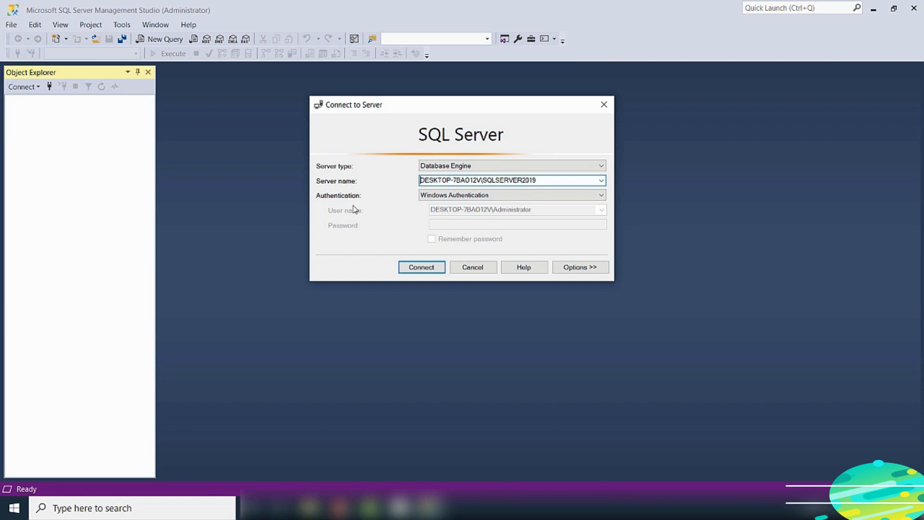
Examine the SQL Server Authentication login fields and the additional connection properties, returning to Windows Authentication
click(601, 195)
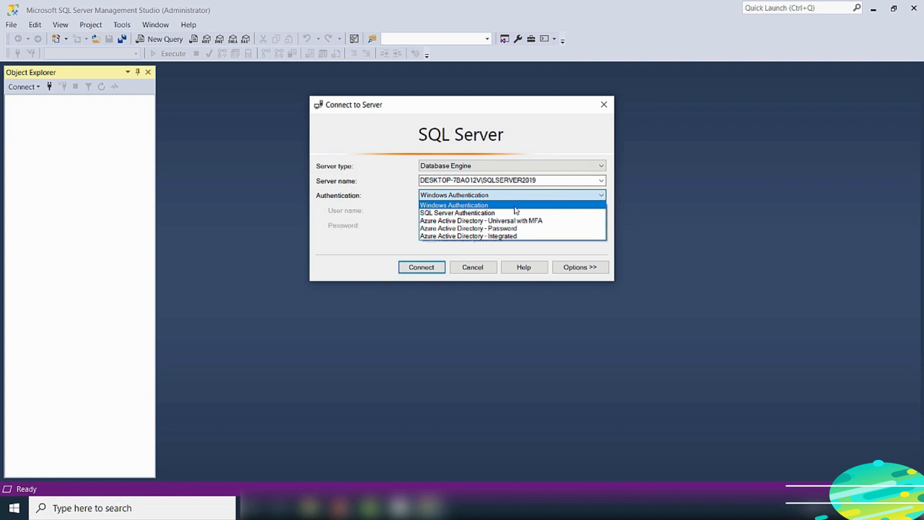
click(470, 214)
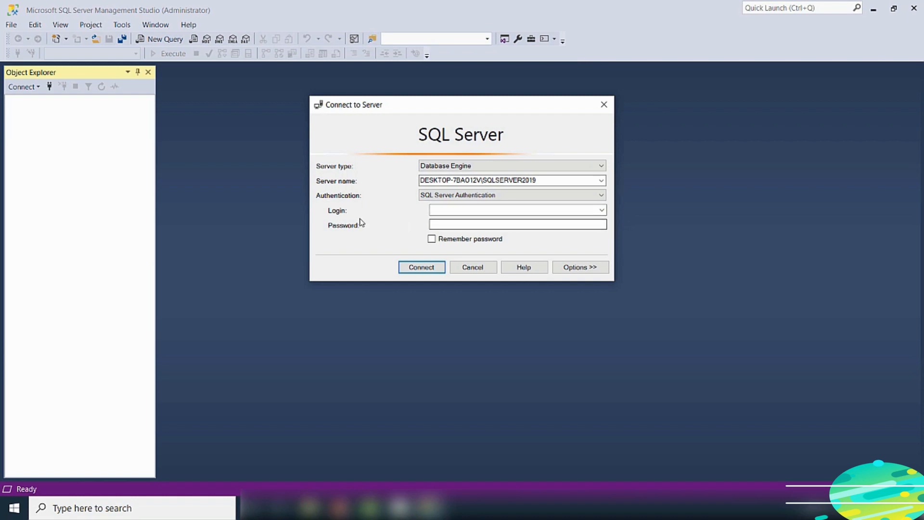
click(601, 196)
click(476, 205)
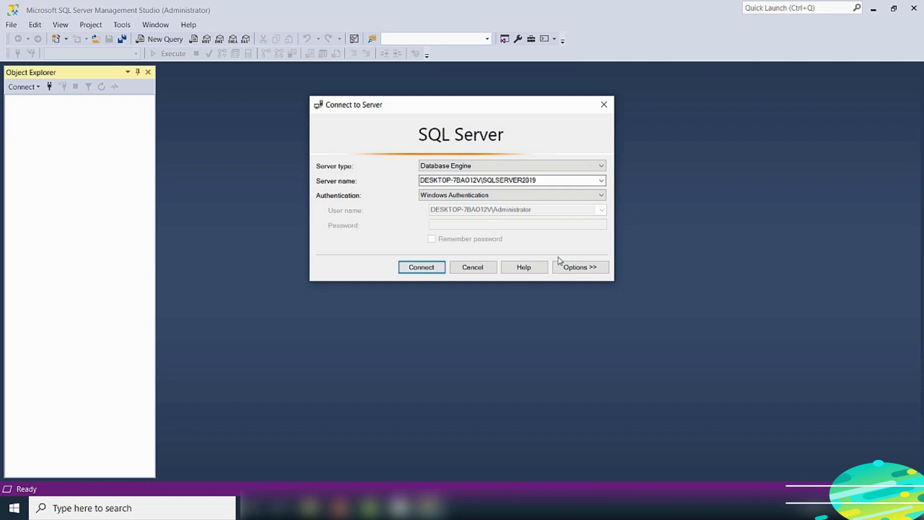
click(593, 268)
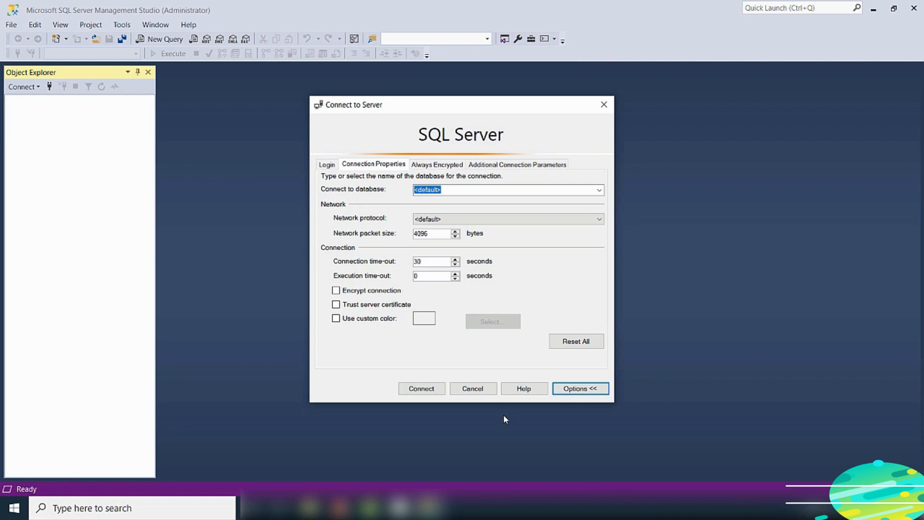
click(594, 390)
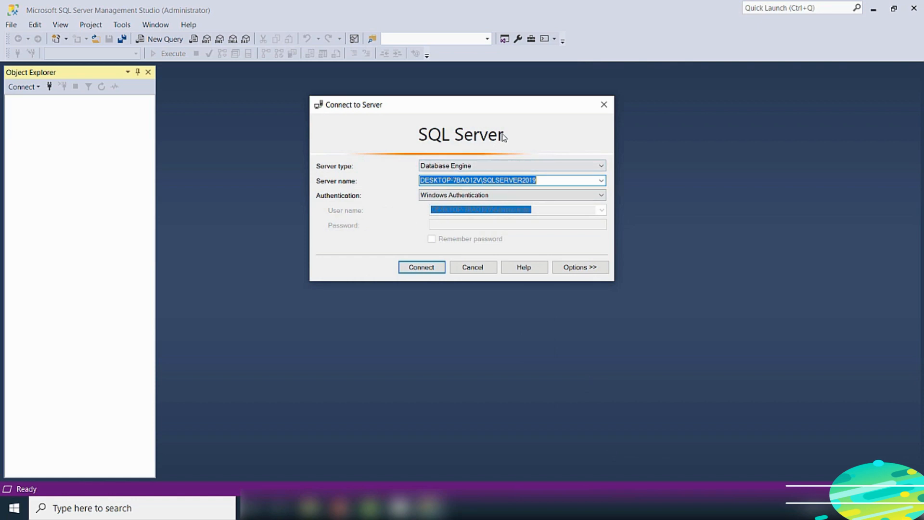
Connect to the SQLSERVER2019 Database Engine instance with Windows Authentication and widen Object Explorer to fit the full server name
click(421, 268)
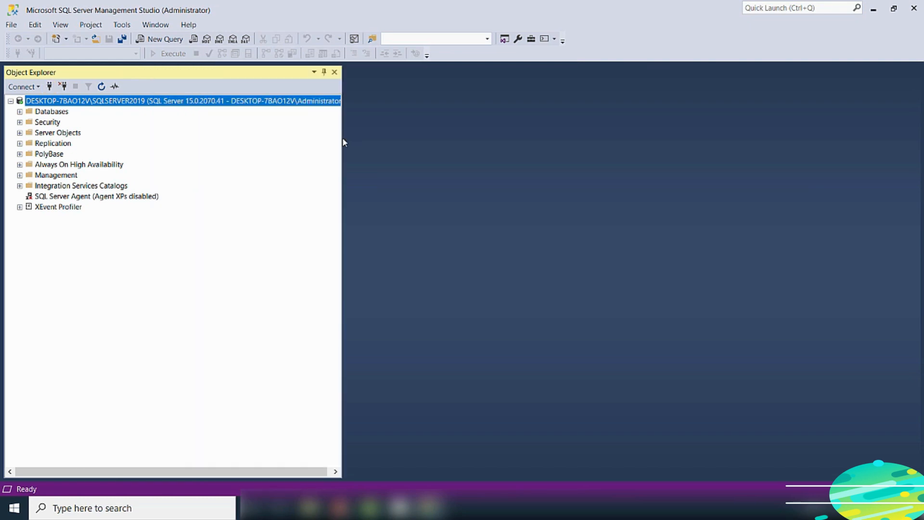
drag(345, 134, 491, 134)
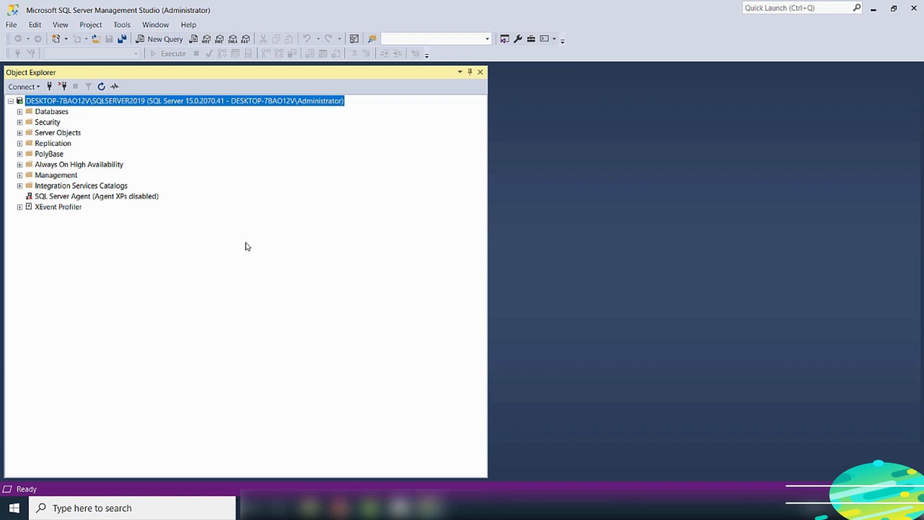
Open a second Database Engine connection to the SQLSERVER2019 instance using SQL Server Authentication with login sa and the account password
click(50, 87)
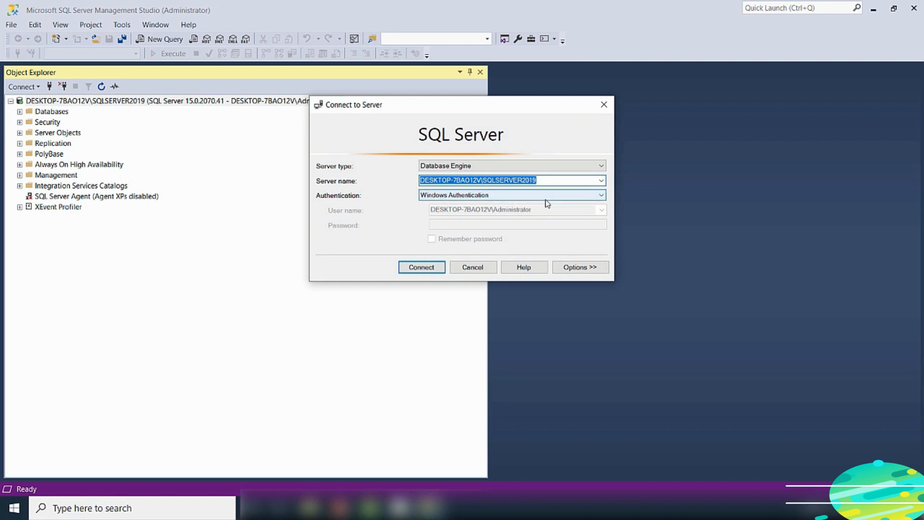
click(601, 196)
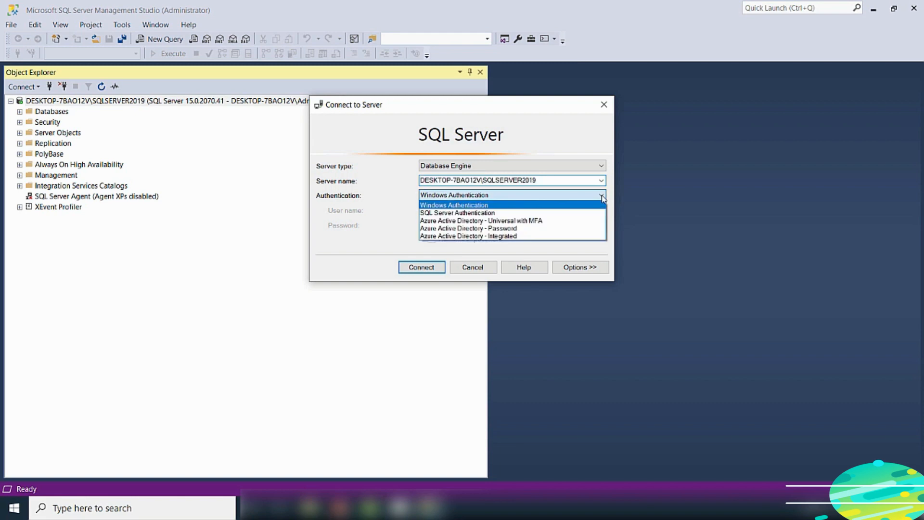
click(476, 214)
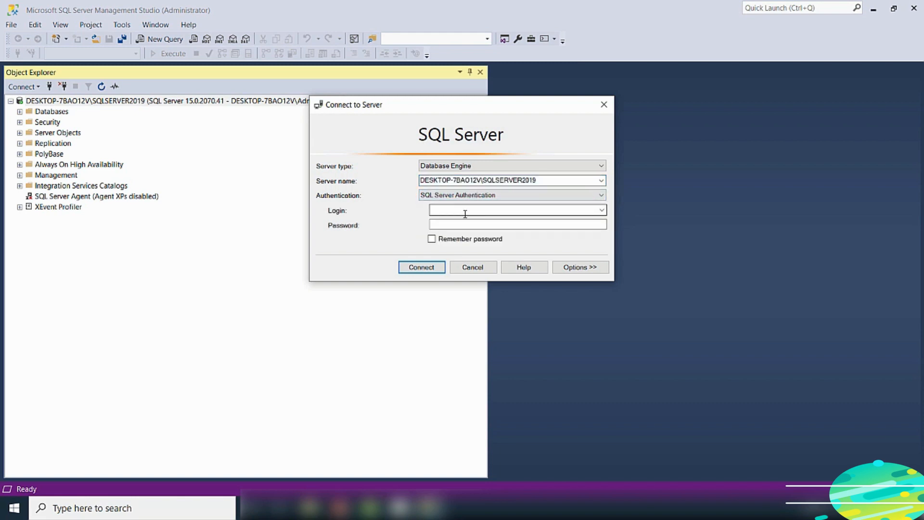
click(448, 211)
text(sa)
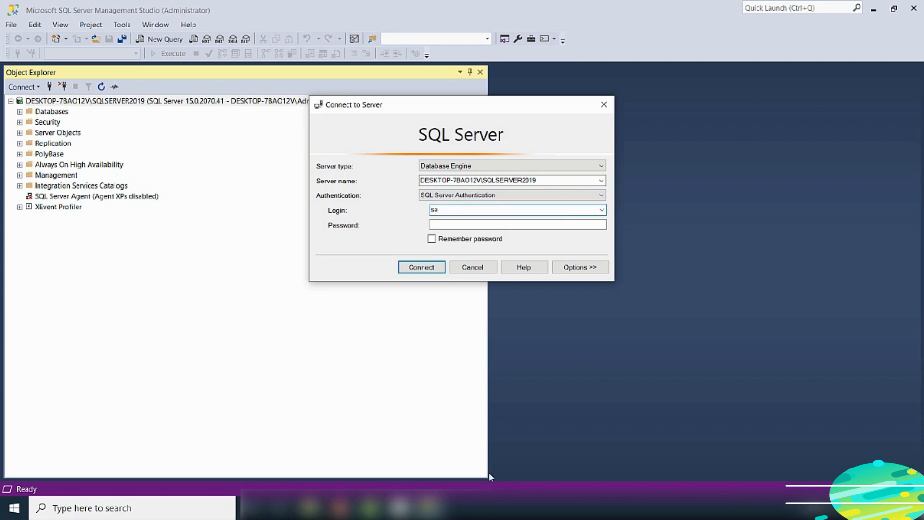
click(488, 221)
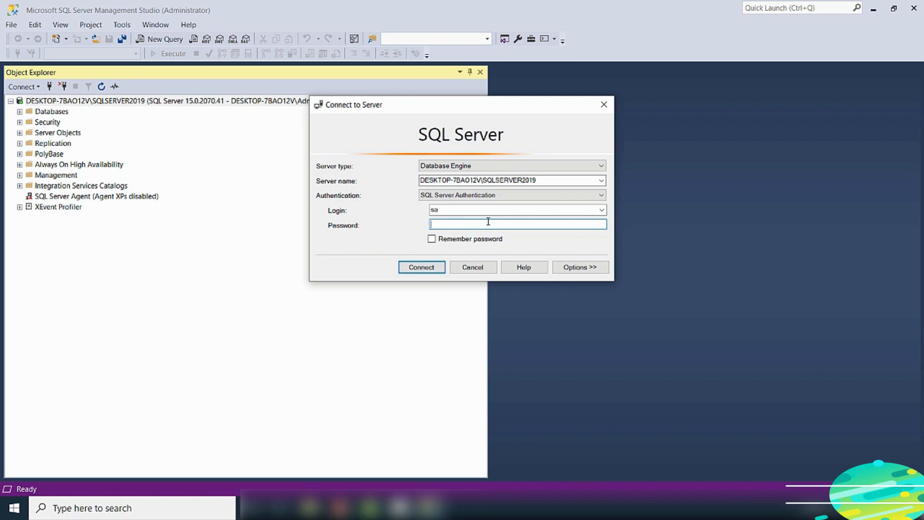
text(********)
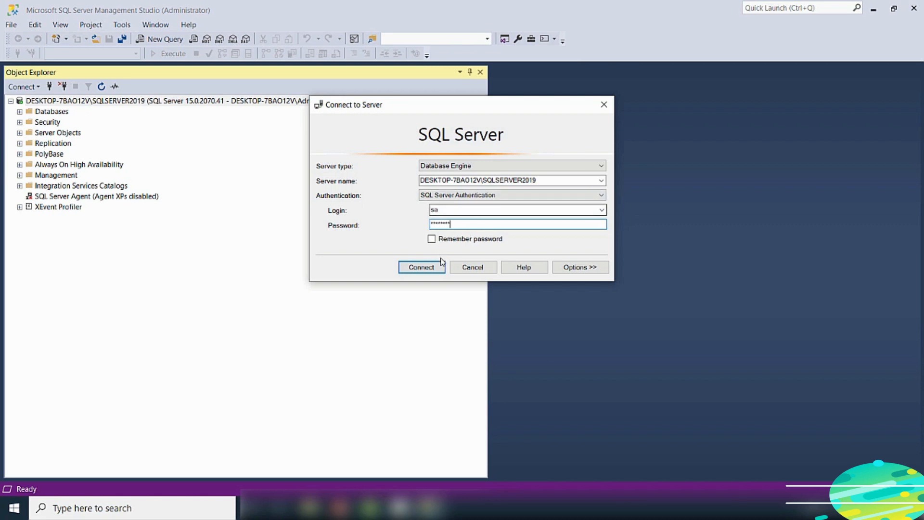
click(432, 269)
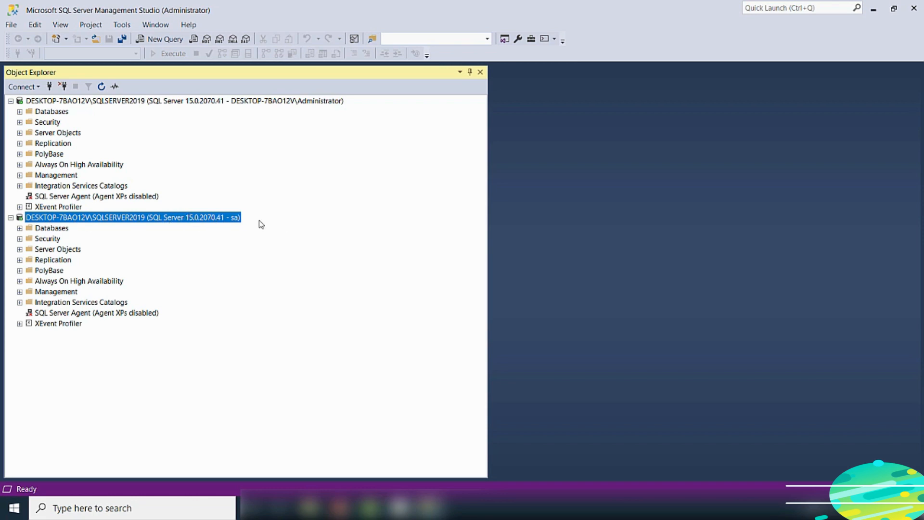
Disconnect the sa connection to the SQLSERVER2019 instance from Object Explorer and view the application's exit option without using it
click(63, 87)
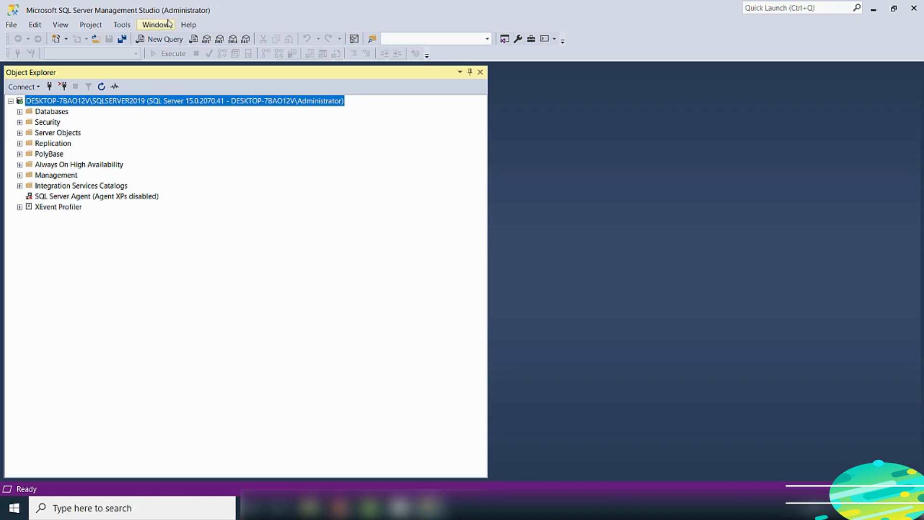
click(11, 26)
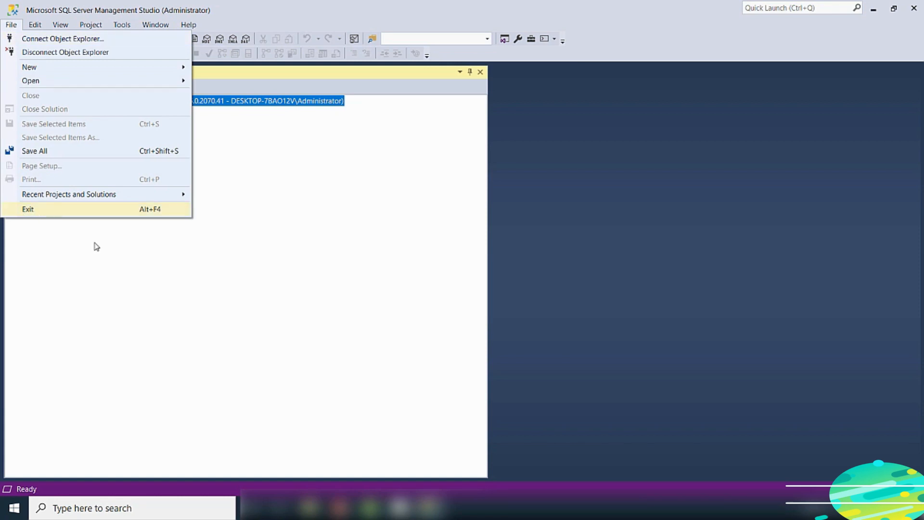
click(170, 273)
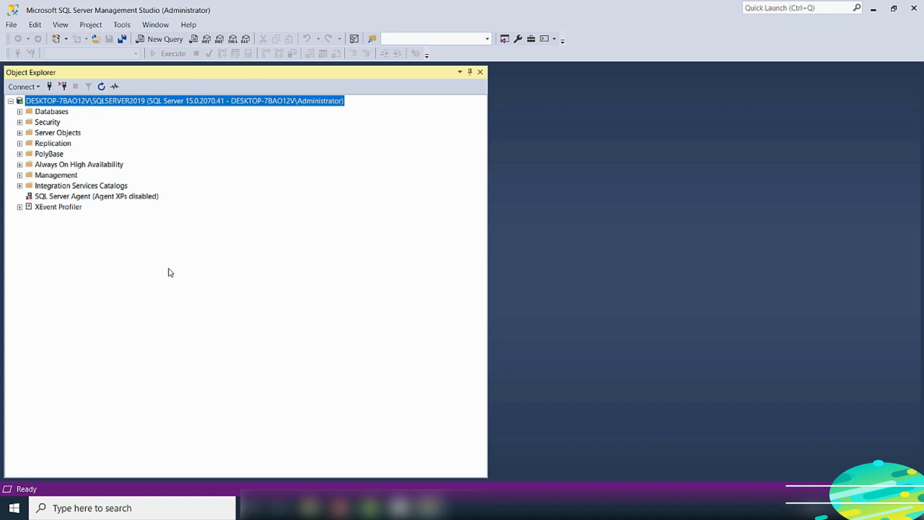